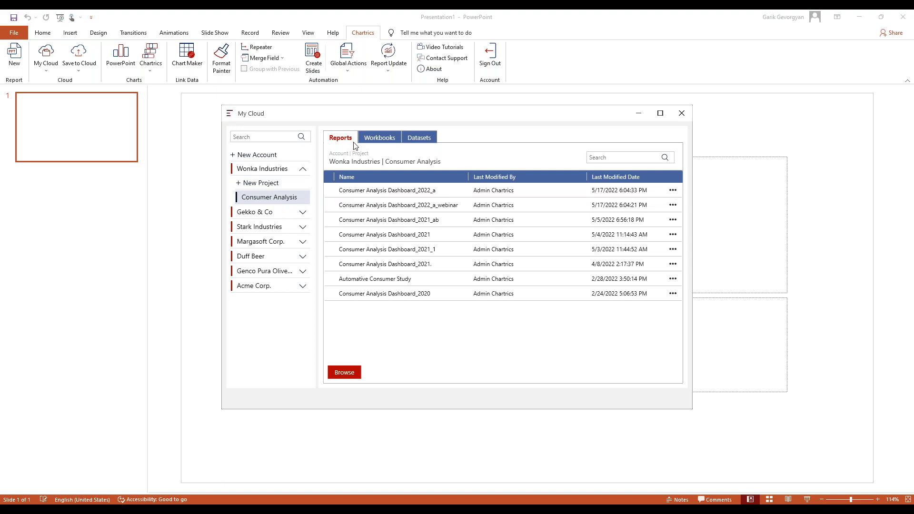
Step: Review the reports, workbooks and datasets stored in the Consumer Analysis project of Wonka Industries
left_click(346, 372)
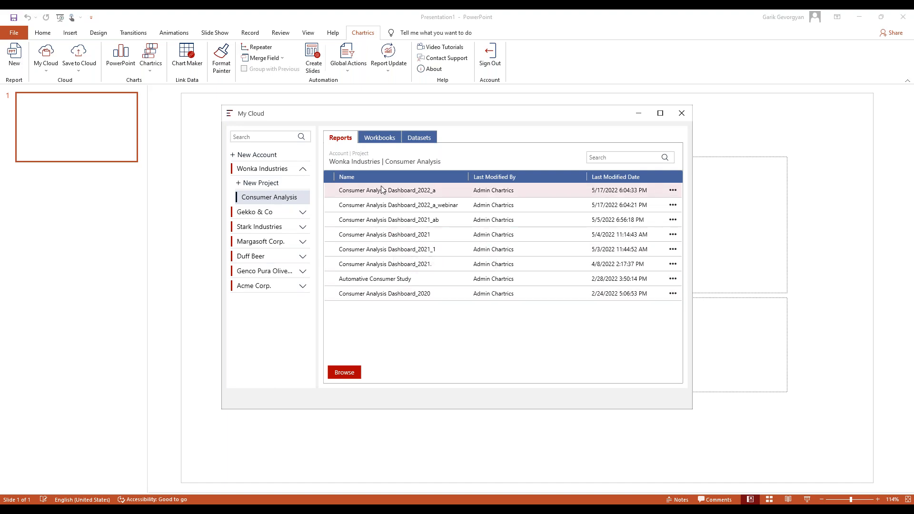
left_click(379, 137)
left_click(416, 138)
left_click(385, 138)
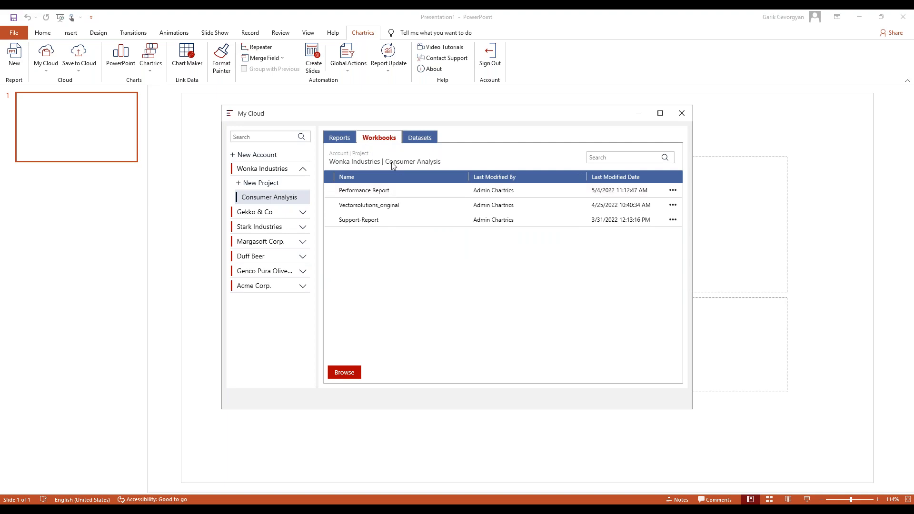
left_click(411, 142)
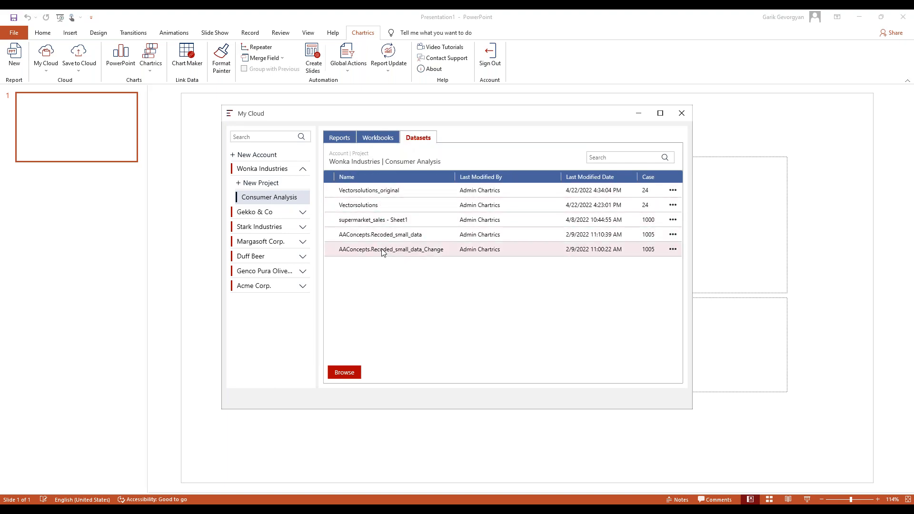
left_click(341, 139)
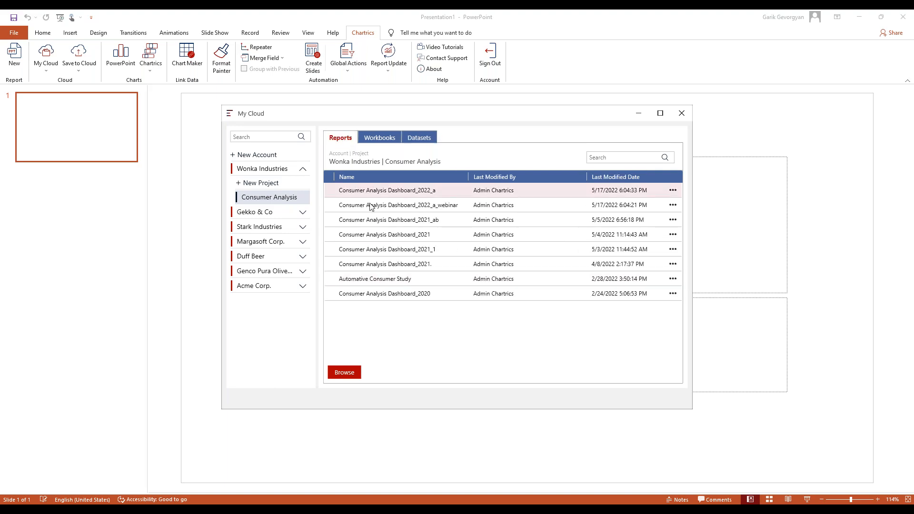
left_click(420, 139)
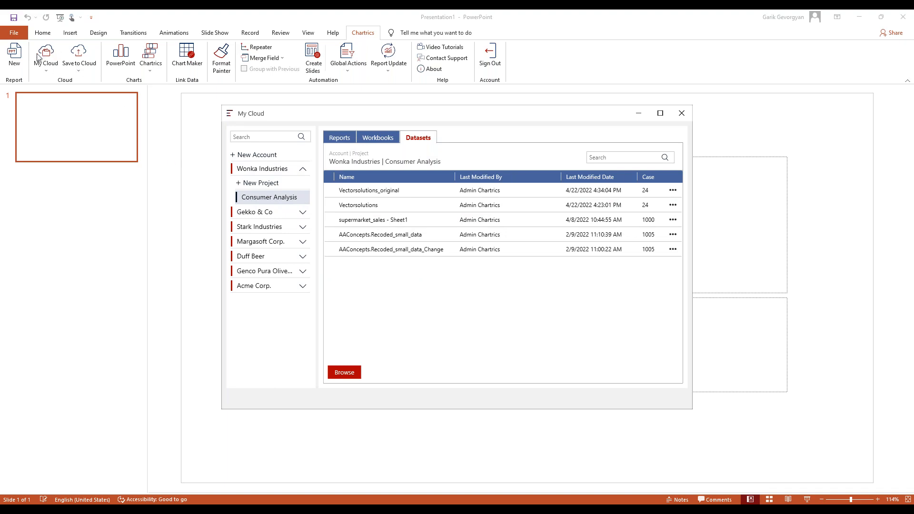
Step: Open the cloud report Consumer Analysis Dashboard_2022_a_webinar from the Consumer Analysis project
left_click(344, 138)
left_click(396, 209)
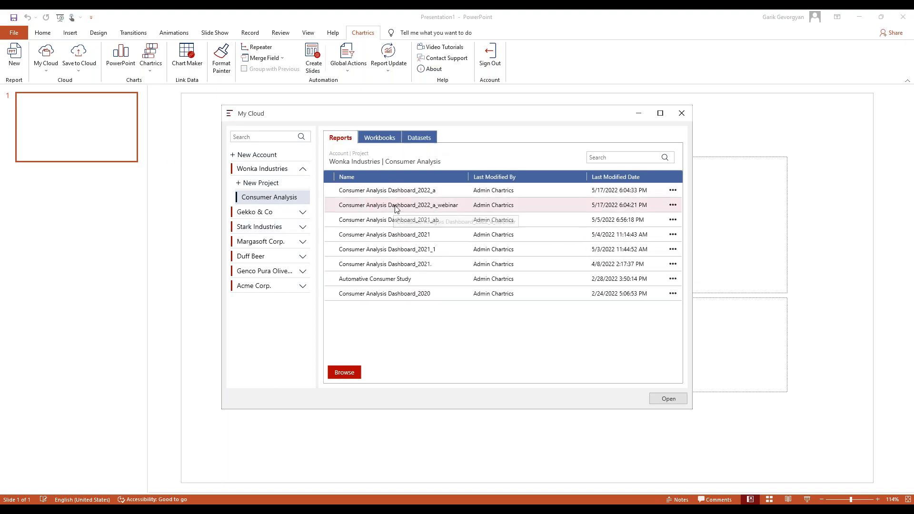
double_click(396, 207)
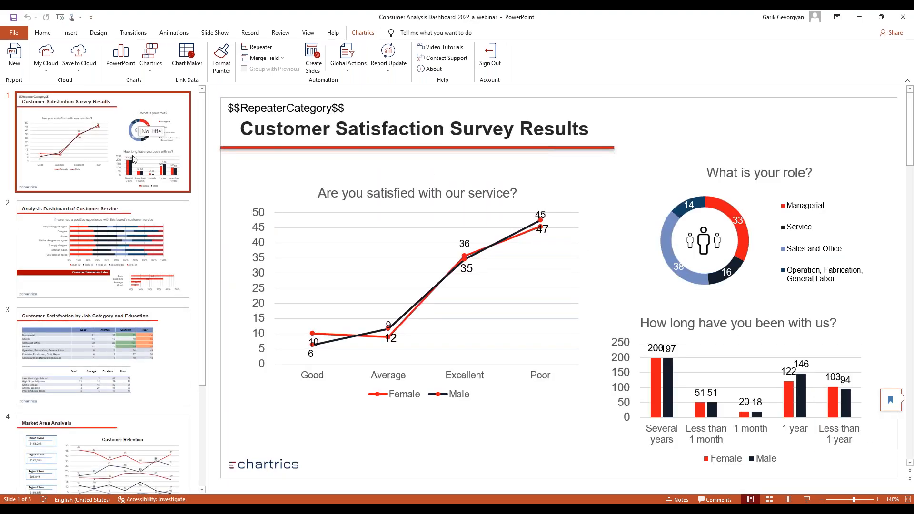
Step: Go through the report's slides to the Customer Demographics slide
scroll(120, 262, "down", 3)
left_click(121, 318)
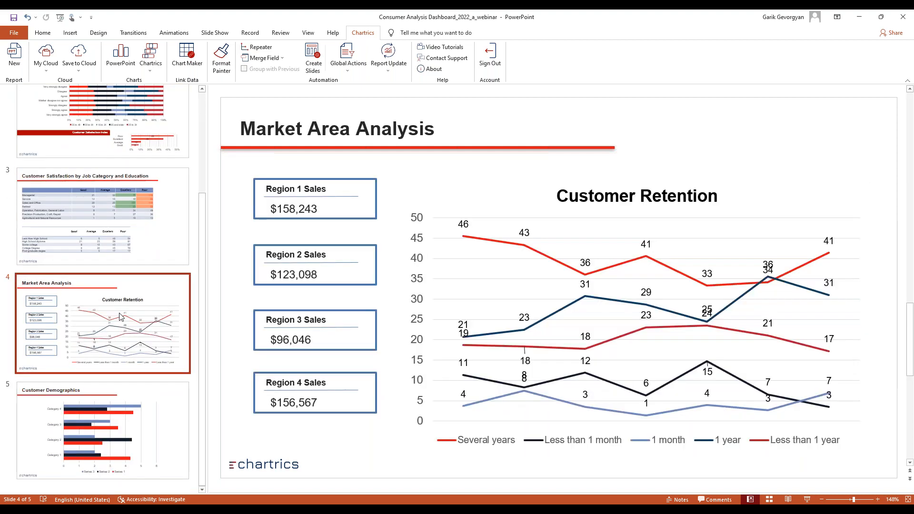
key("Down")
left_click(453, 263)
left_click(258, 160)
Step: Look over the standard PowerPoint chart types and the Chartrics chart types without inserting a chart
left_click(120, 58)
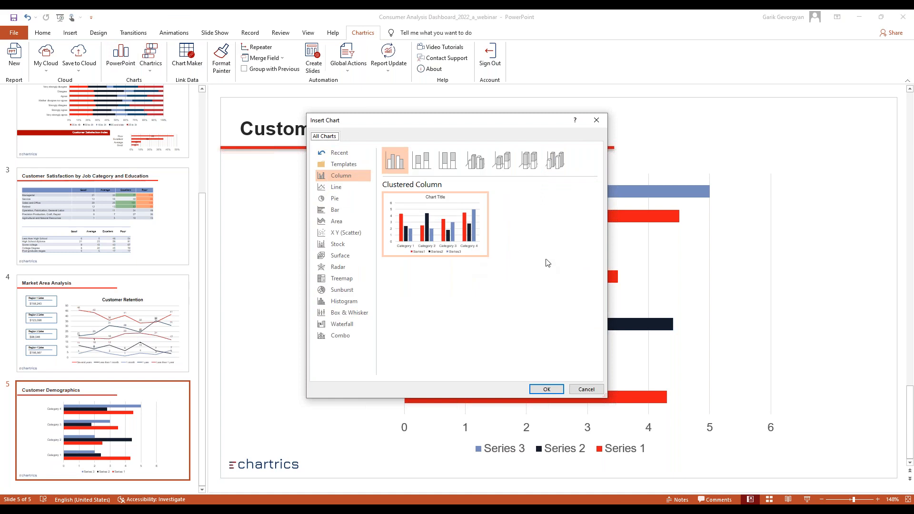
left_click(598, 123)
left_click(150, 60)
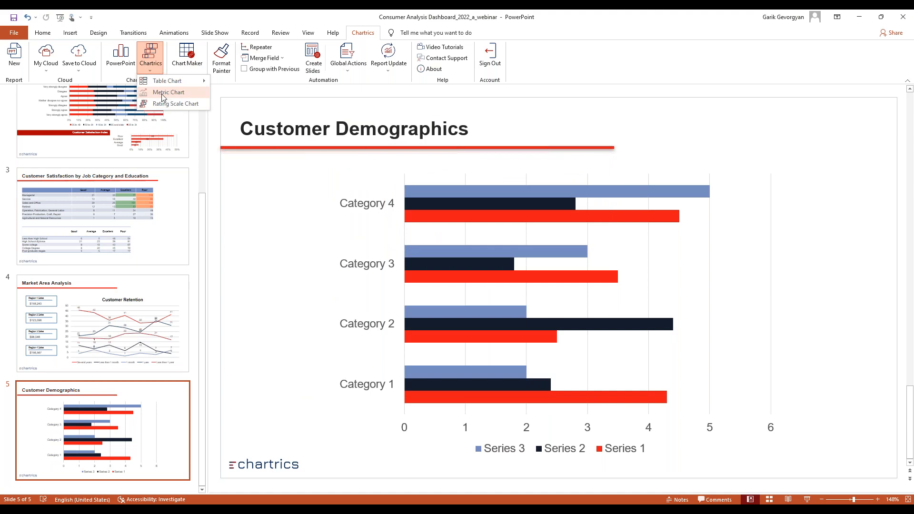
left_click(254, 198)
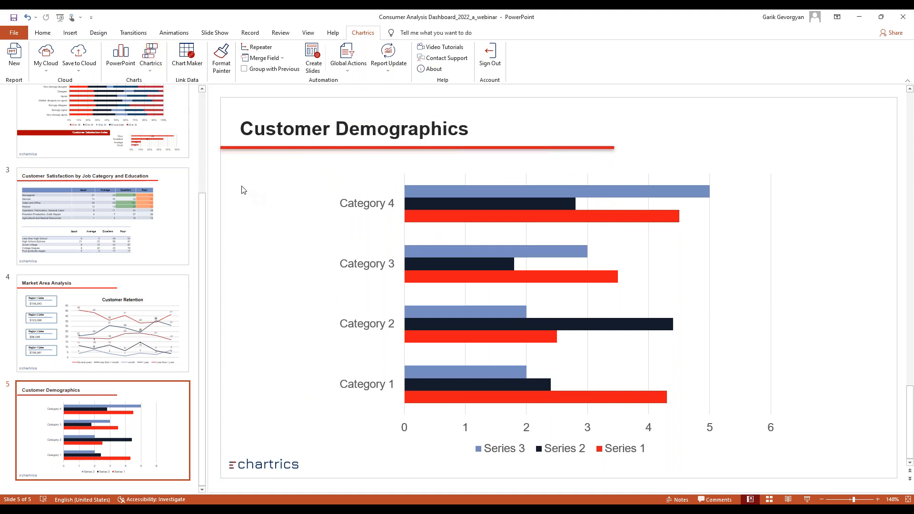
Step: Check the datasets available in the Consumer Analysis cloud project and close the cloud window
left_click(46, 60)
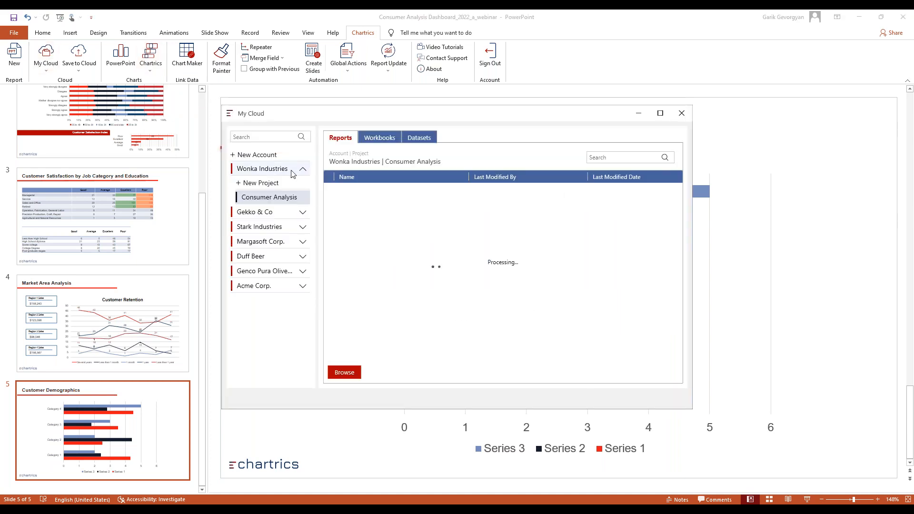
left_click(417, 135)
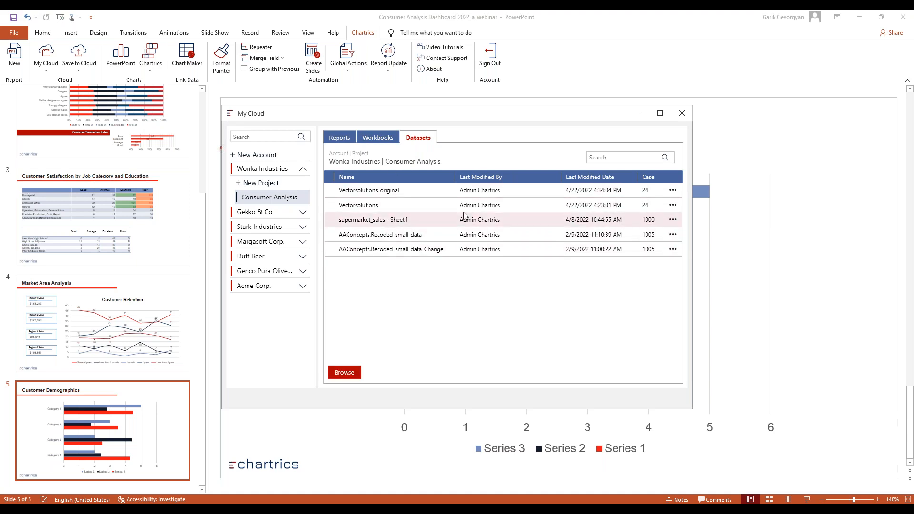
left_click(682, 113)
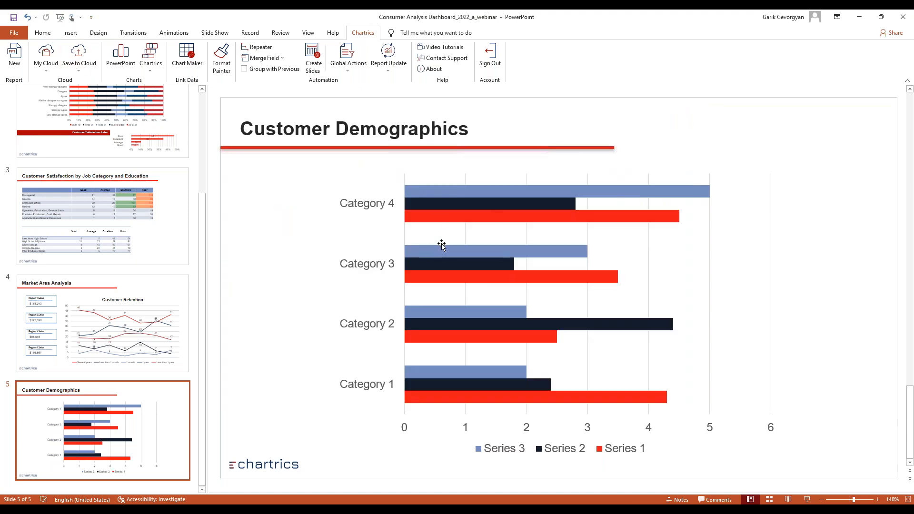
Step: Open the bar chart on the Customer Demographics slide in Chart Maker
left_click(419, 235)
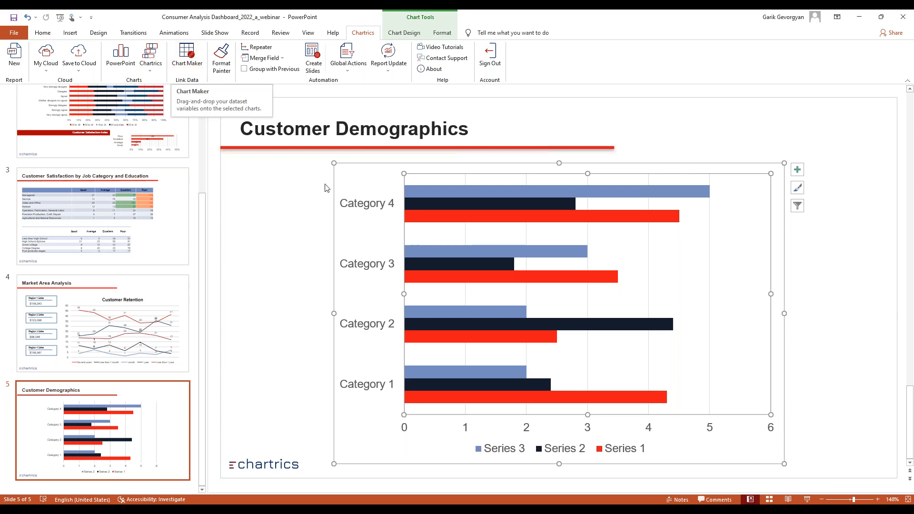
right_click(451, 181)
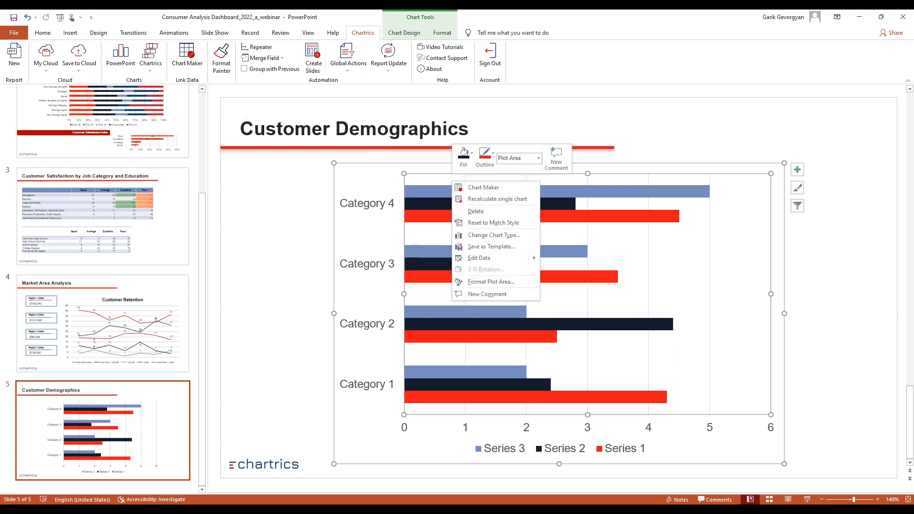
left_click(484, 190)
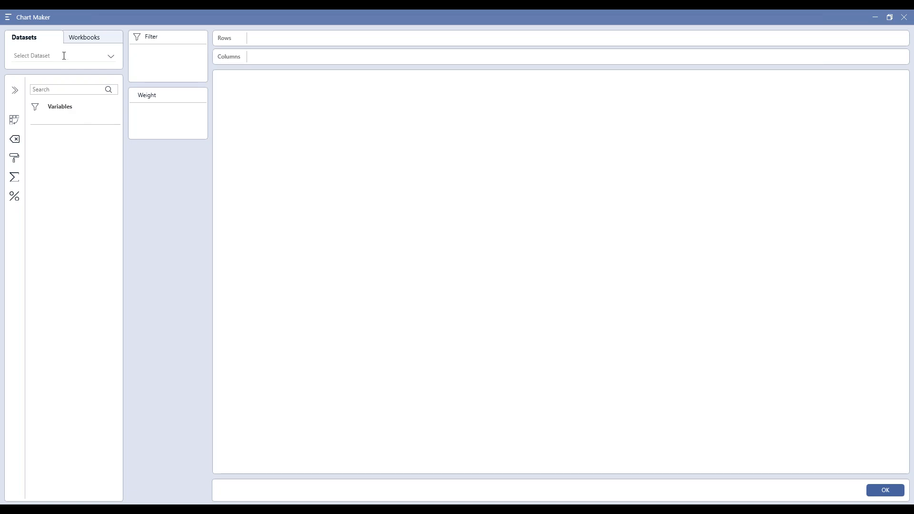
Step: Load the AAConcepts.Recoded_small_data dataset into Chart Maker and look through its variables
left_click(109, 57)
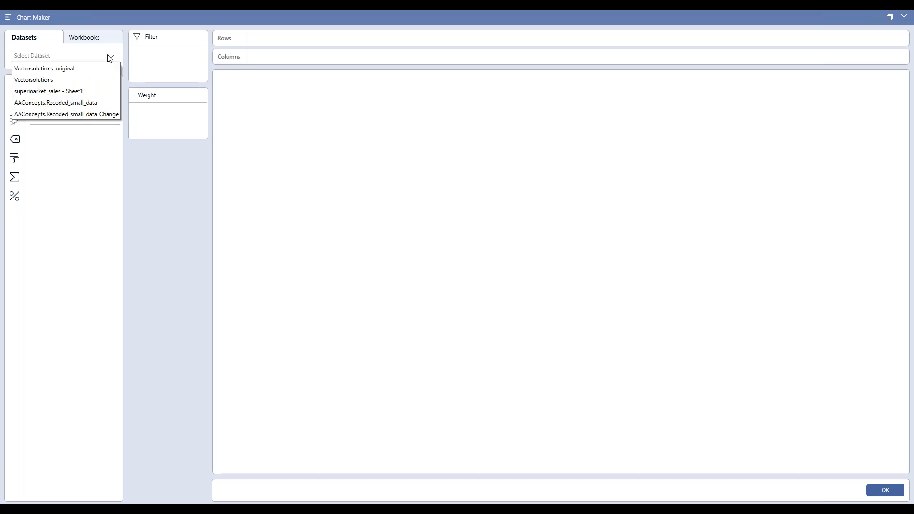
left_click(81, 103)
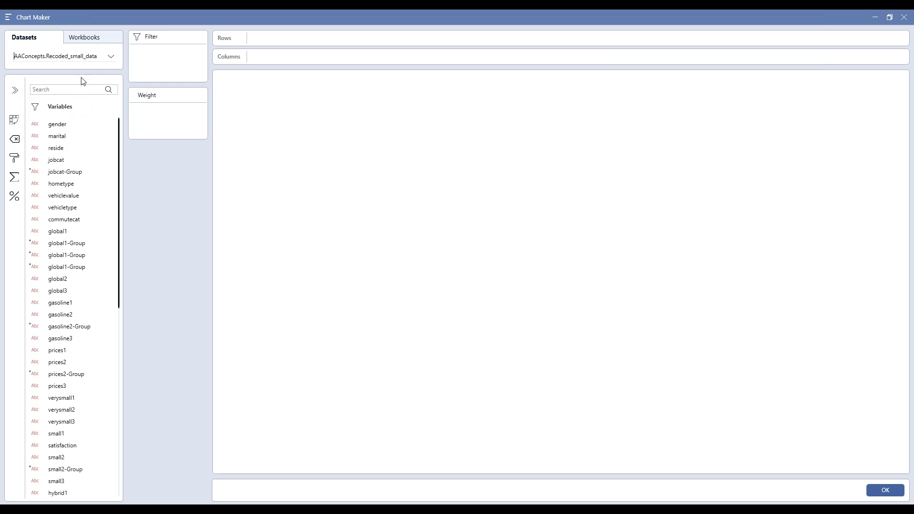
scroll(82, 200, "down", 10)
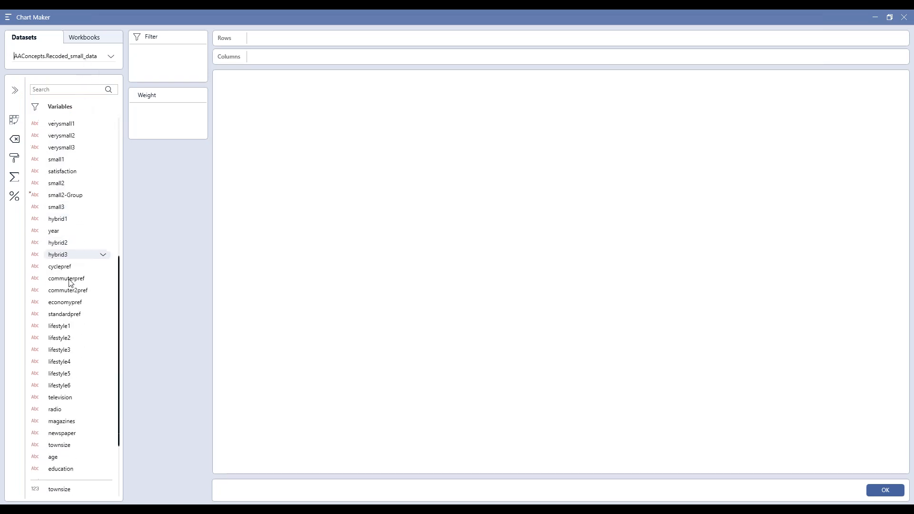
scroll(76, 324, "up", 10)
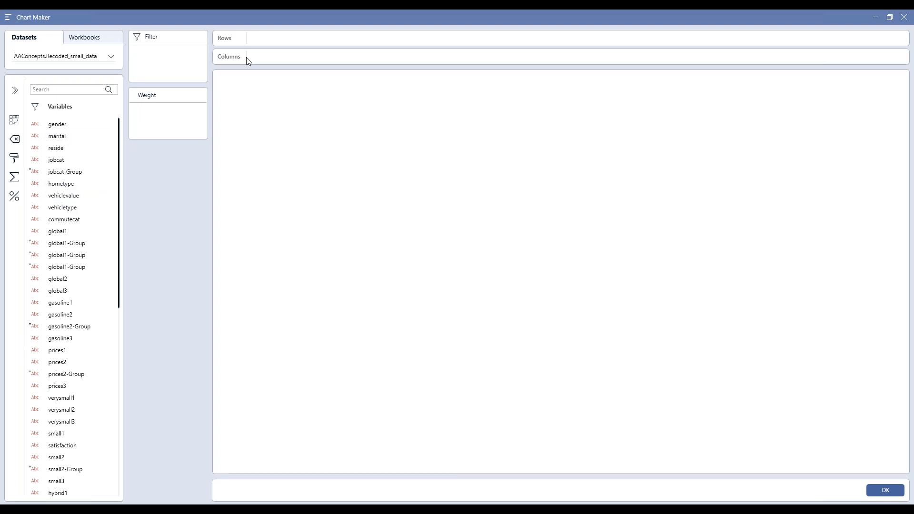
Step: Assign the gender variable to the rows and jobcat to the columns, and apply the data to the chart
left_click_drag(50, 136, 272, 40)
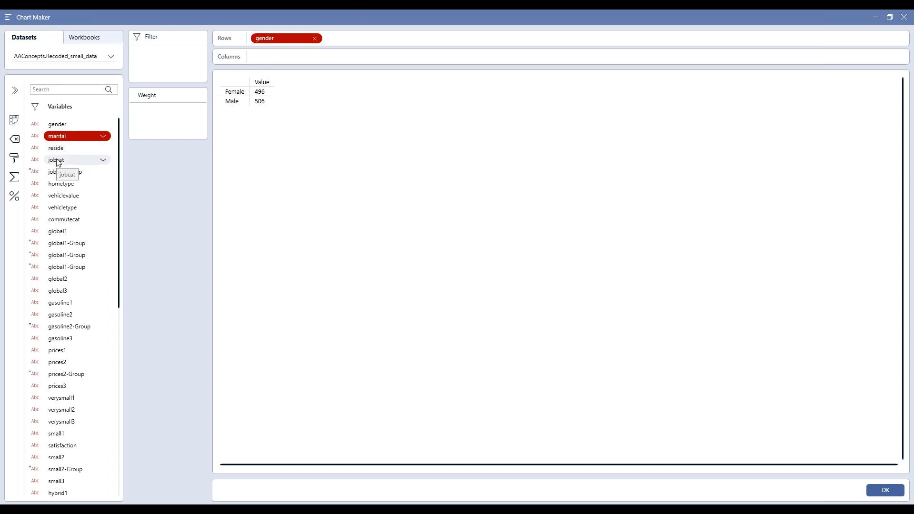
left_click_drag(58, 163, 305, 58)
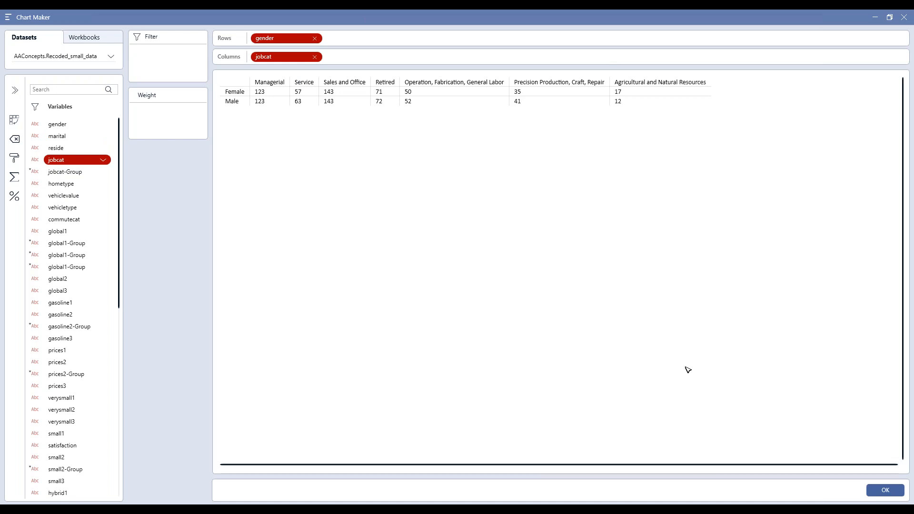
left_click(890, 492)
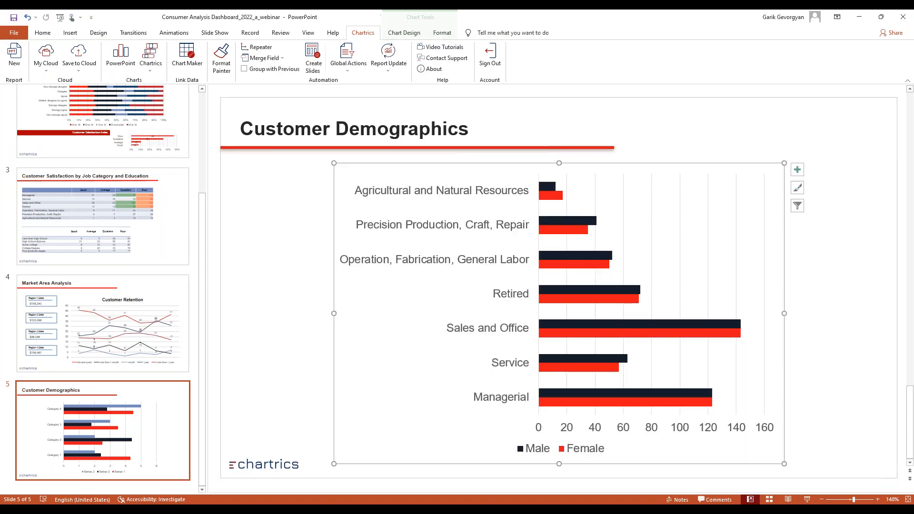
Step: Reopen the Customer Demographics chart in Chart Maker and switch its row and column variables using the expanded toolset
left_click(537, 263)
right_click(627, 194)
left_click(650, 198)
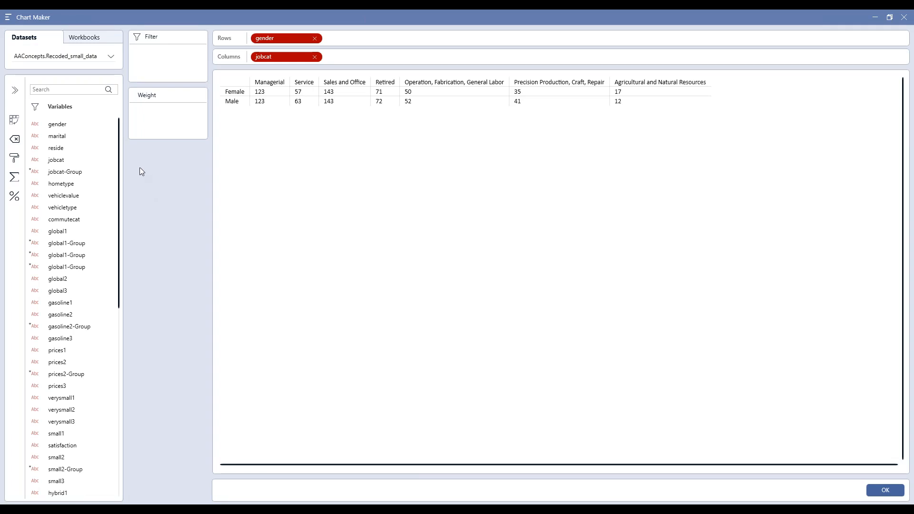
left_click(15, 90)
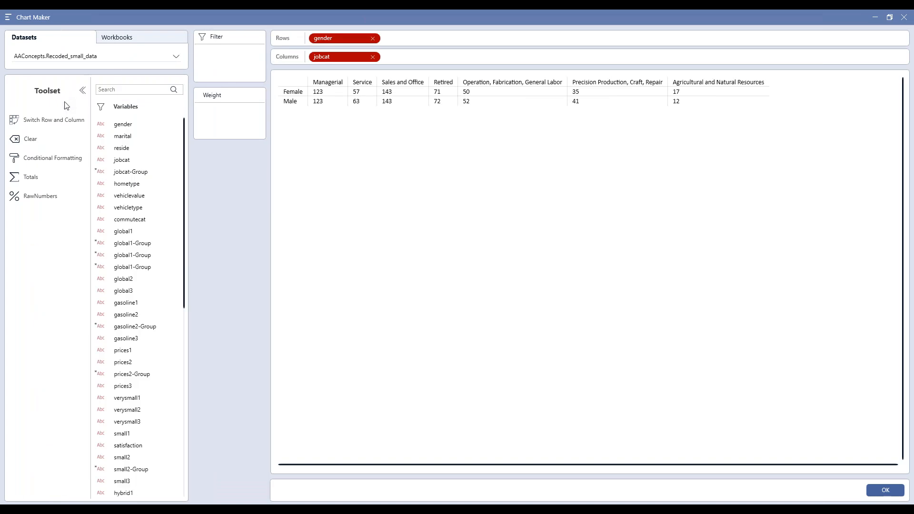
left_click(33, 125)
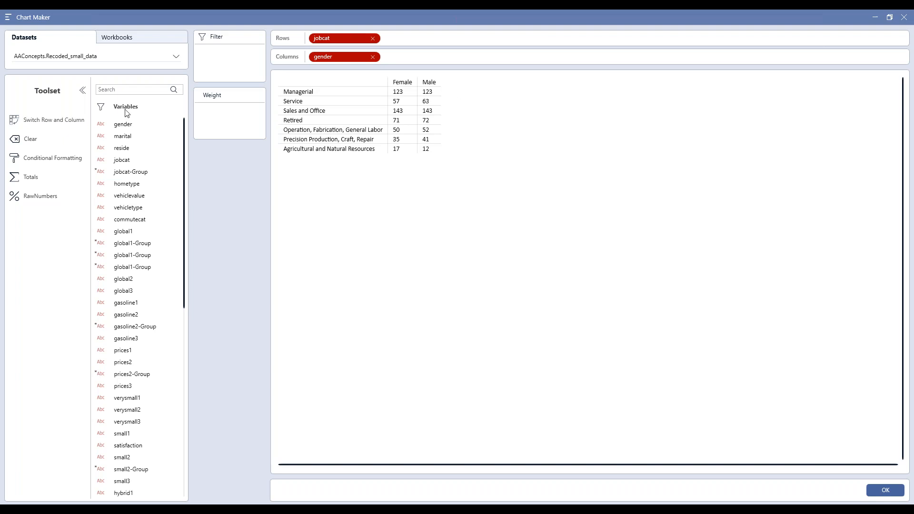
left_click(15, 139)
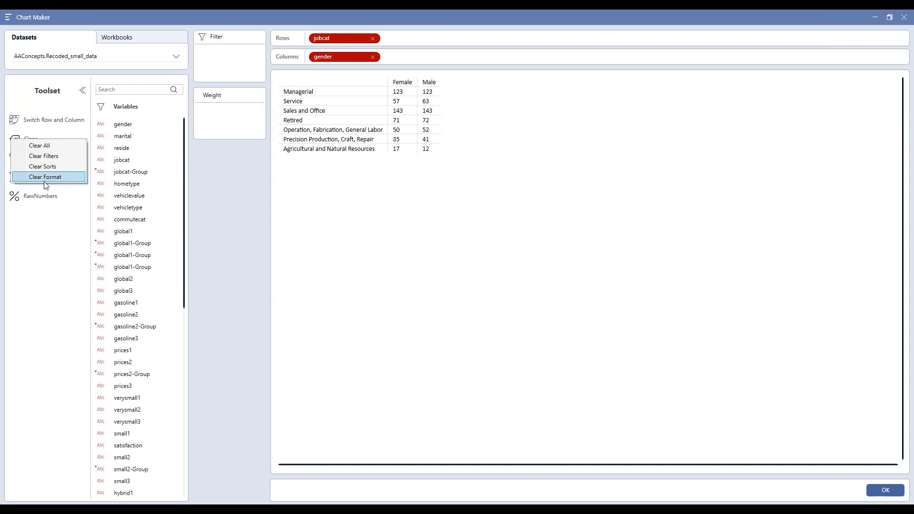
left_click(44, 253)
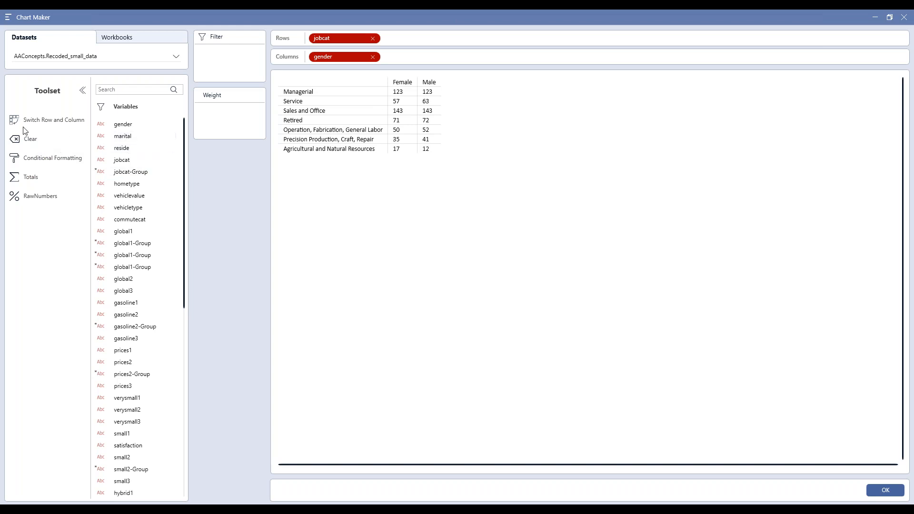
Step: Add a conditional formatting rule that applies to Row and covers all job category values
left_click(31, 159)
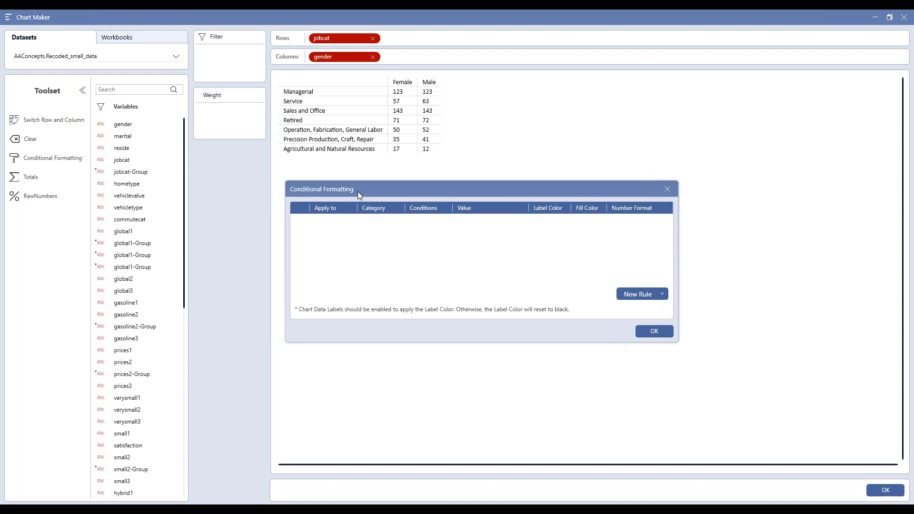
left_click(627, 298)
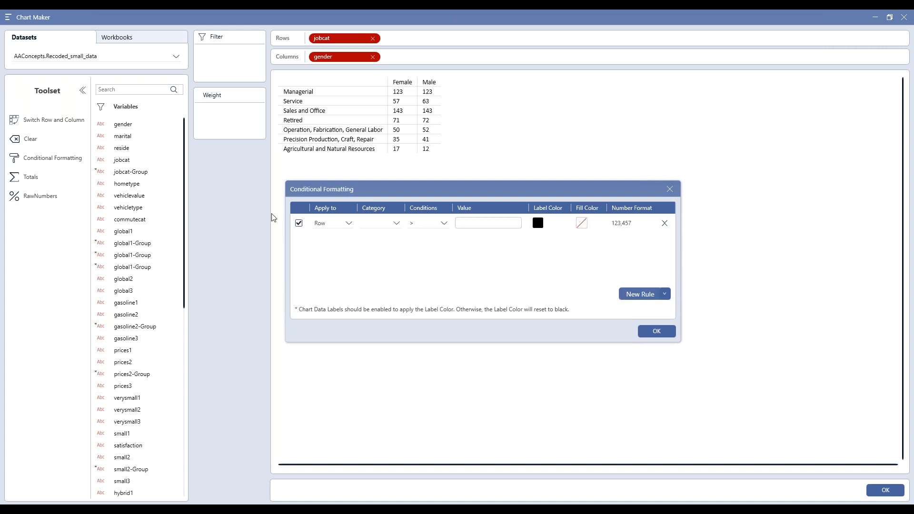
left_click(349, 223)
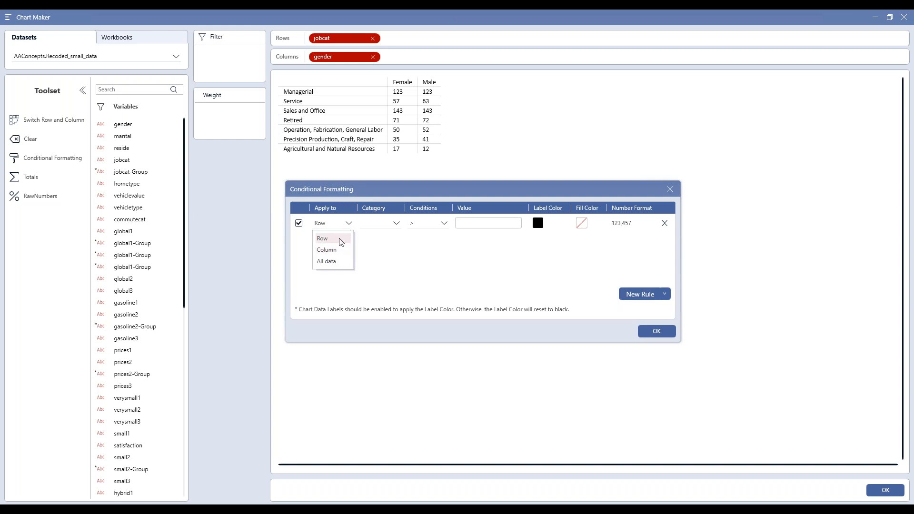
left_click(341, 238)
left_click(396, 224)
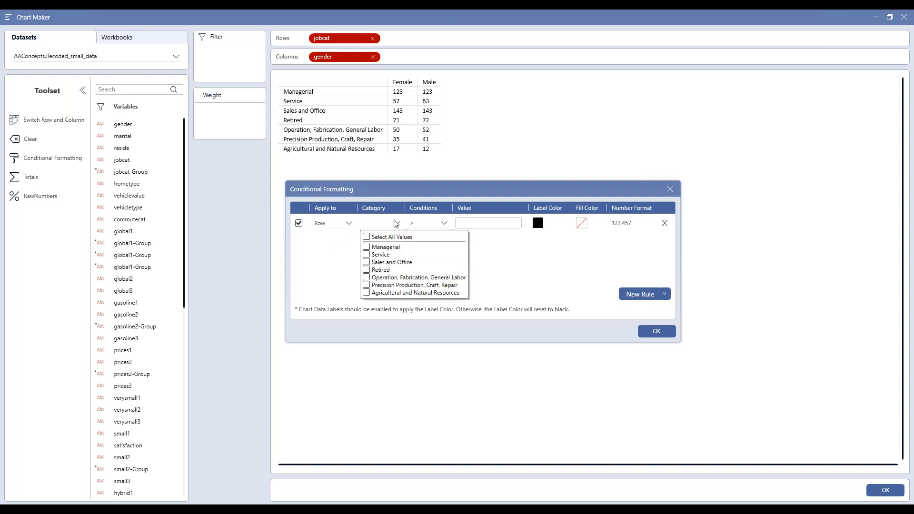
left_click(367, 236)
left_click(328, 268)
Step: Set the rule's condition to > 60 with a dark red label color and apply the conditional formatting
left_click(445, 224)
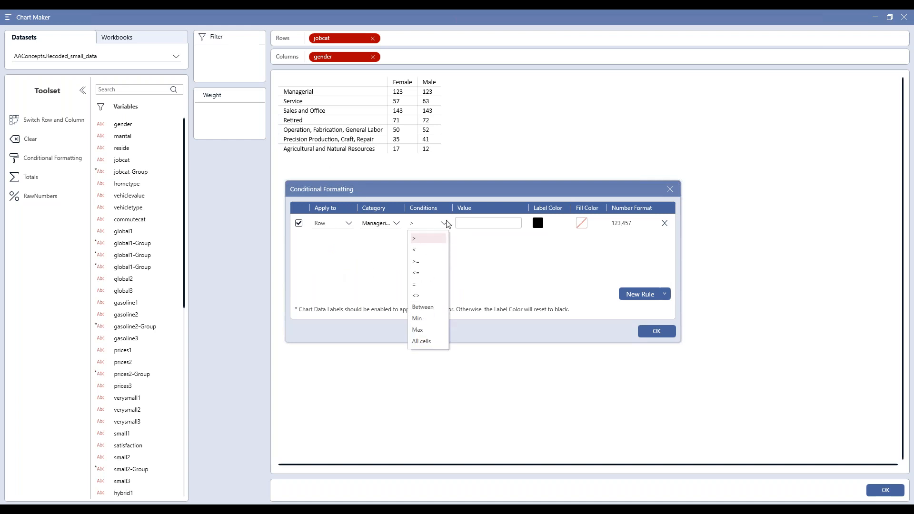
left_click(424, 244)
left_click(475, 225)
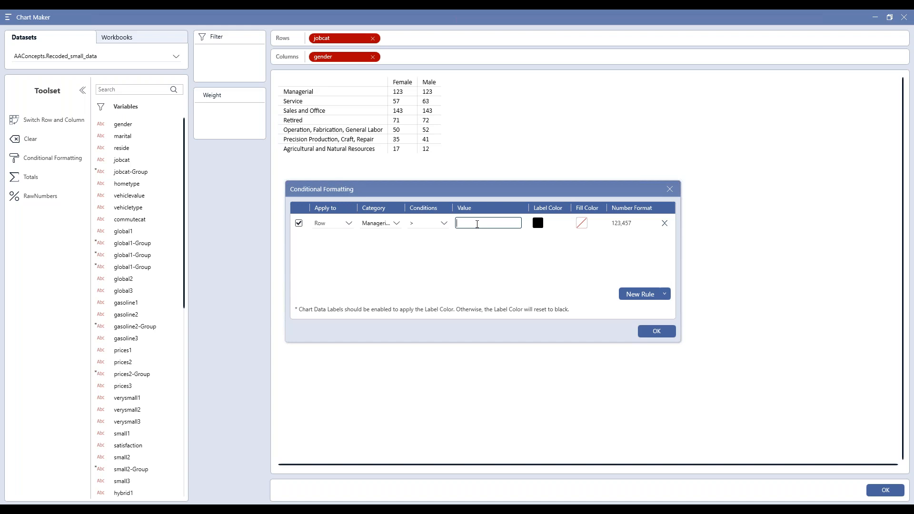
type("60")
left_click(539, 224)
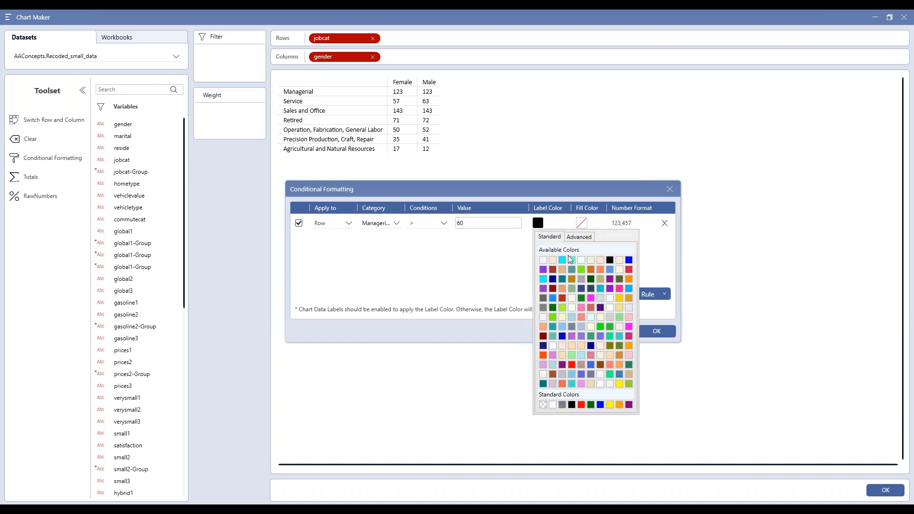
left_click(553, 269)
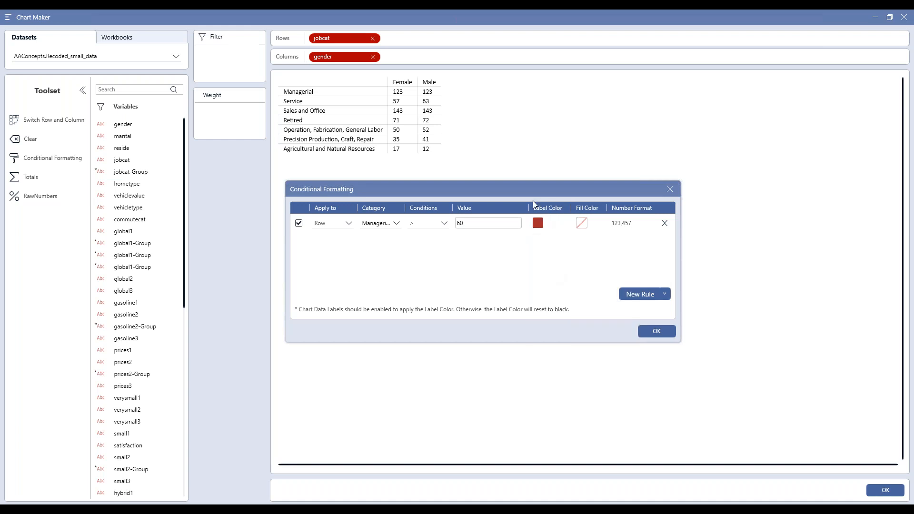
left_click(655, 332)
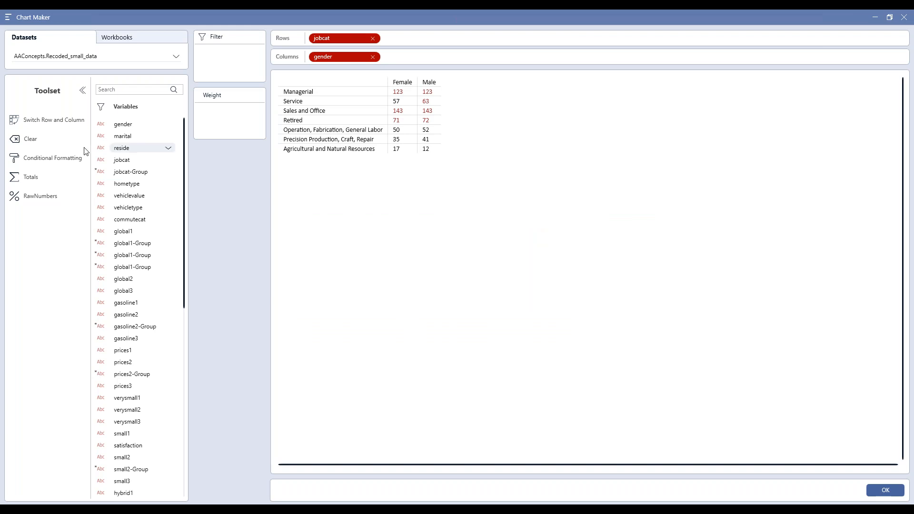
Step: Give the existing conditional formatting rule a pale yellow fill color and apply it
left_click(26, 158)
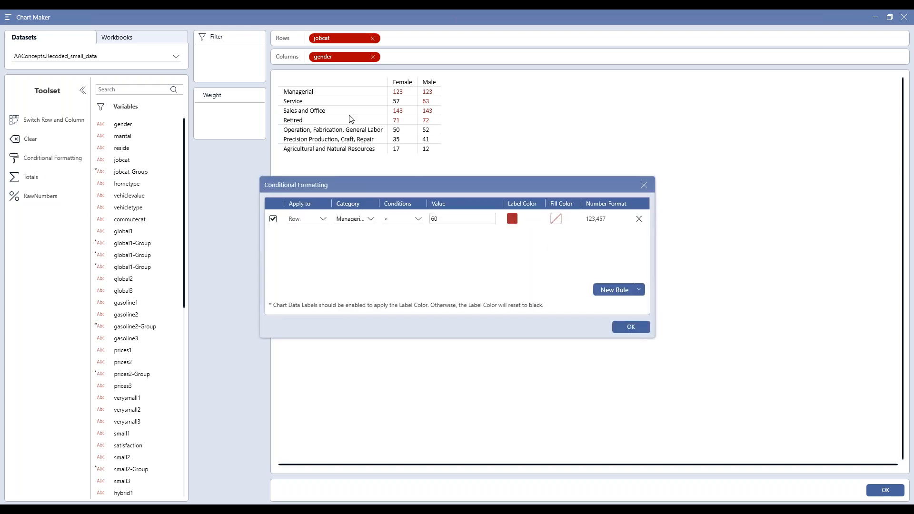
left_click(557, 219)
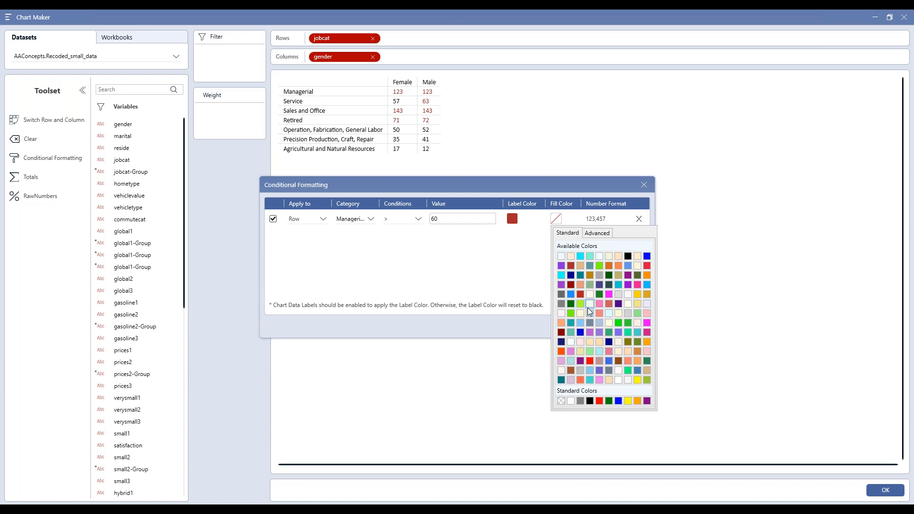
left_click(579, 352)
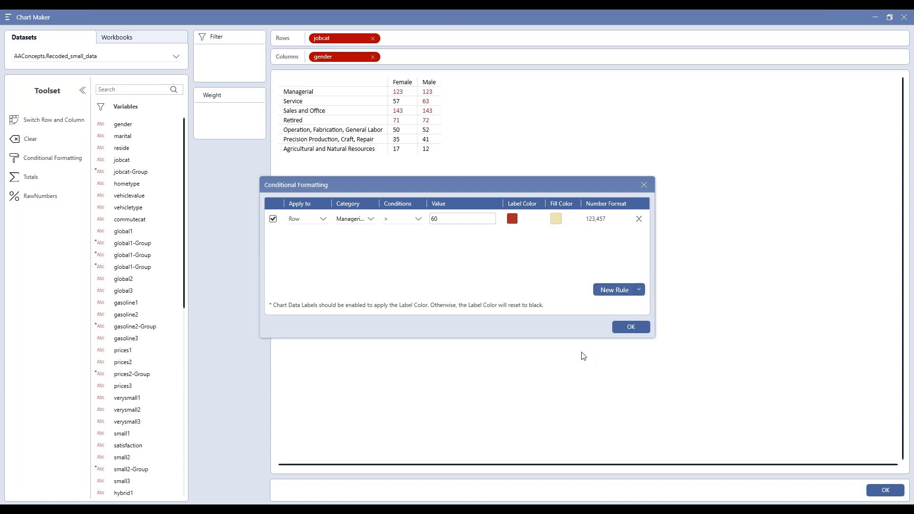
left_click(633, 327)
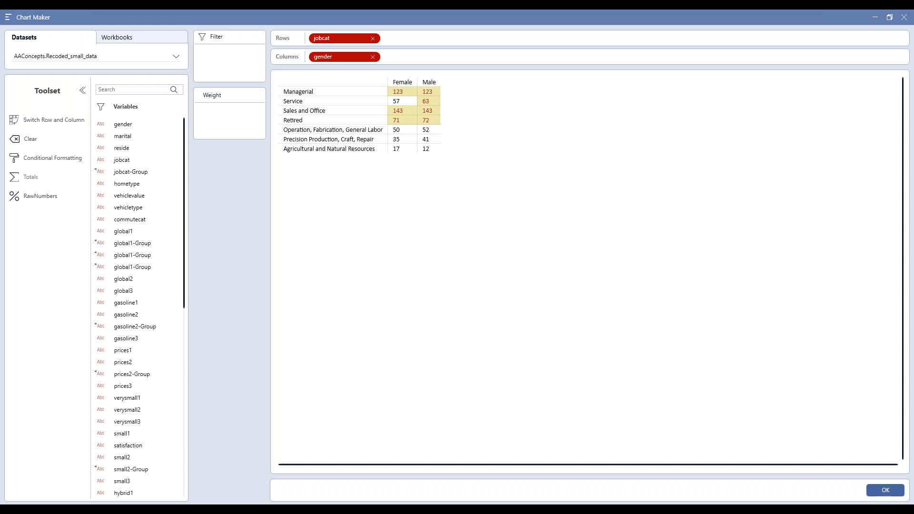
Step: Add a Column Total to the jobcat by gender table
left_click(13, 178)
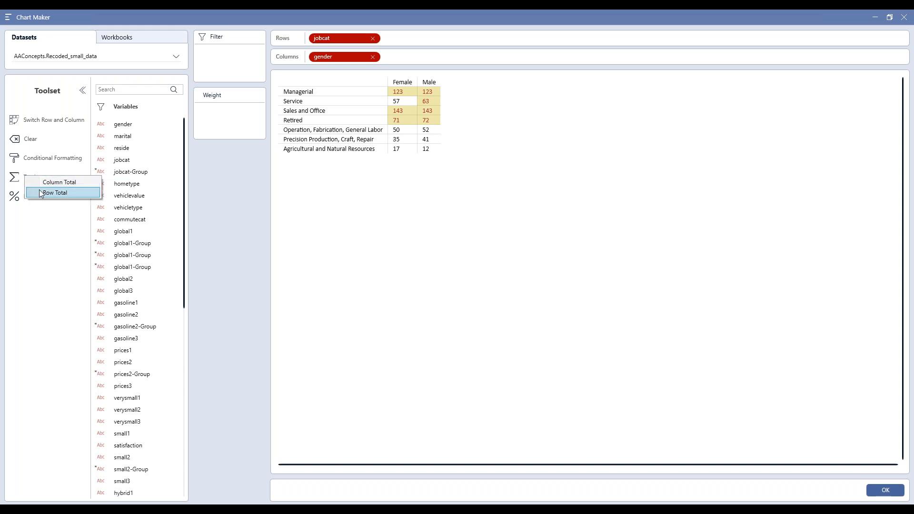
left_click(33, 182)
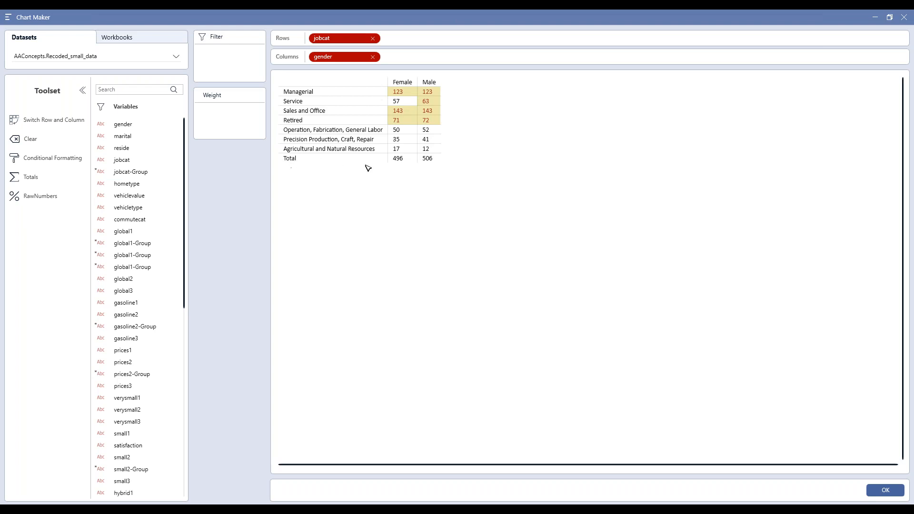
Step: Display the table values as ColumnPercentage and return them to RawNumbers
left_click(33, 196)
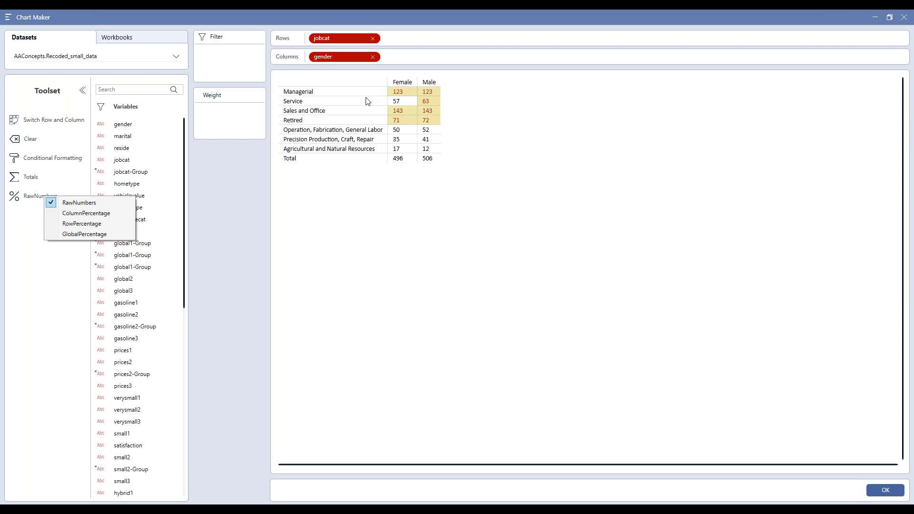
left_click(76, 213)
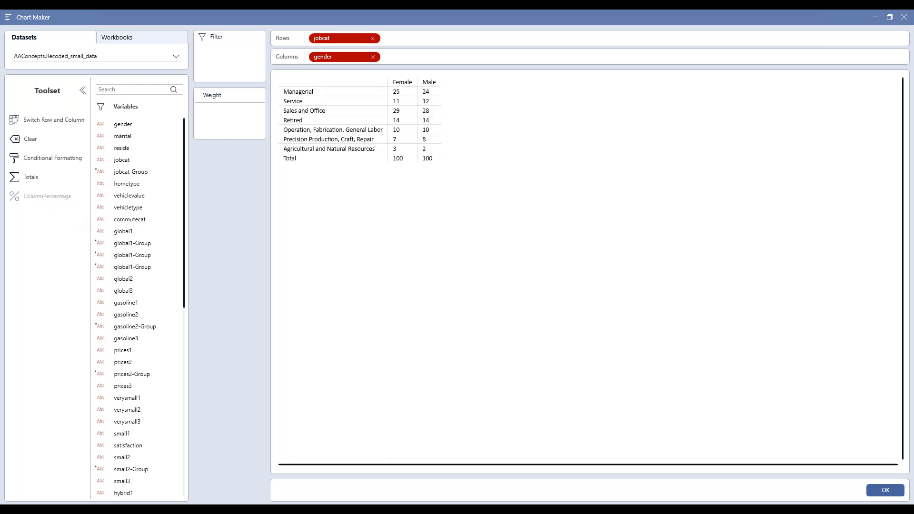
left_click(33, 197)
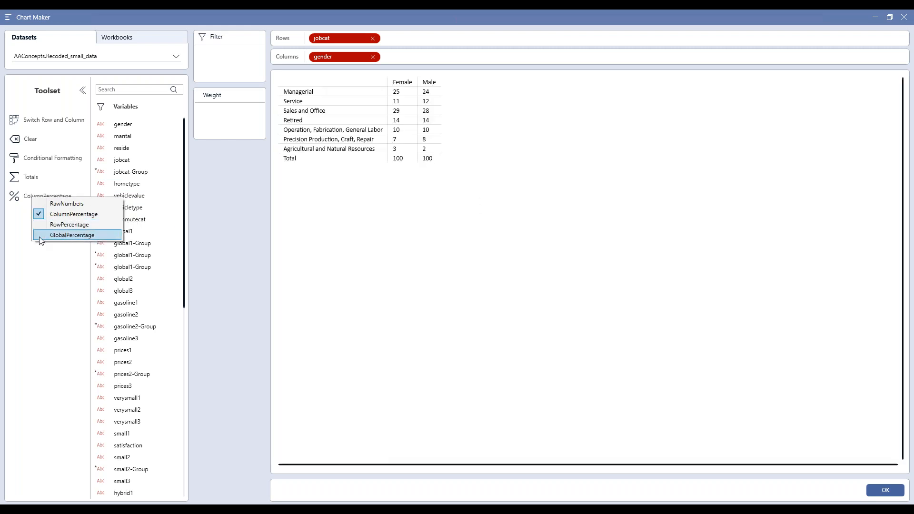
left_click(41, 206)
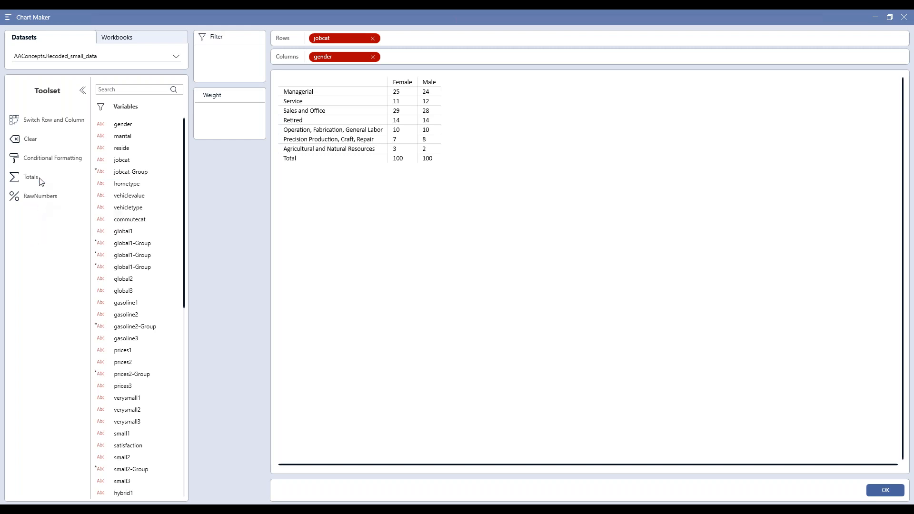
Step: Collapse the toolset and add the hometype variable to the columns after gender
left_click(83, 91)
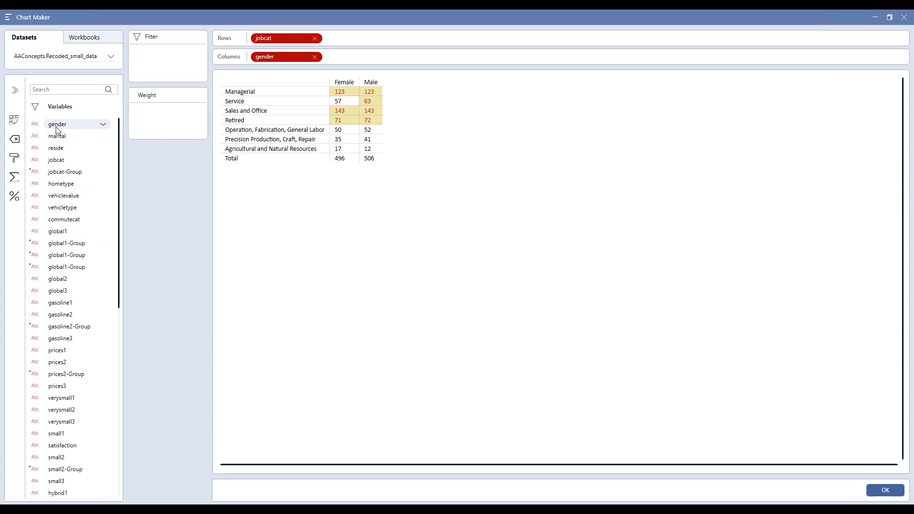
scroll(56, 161, "down", 1)
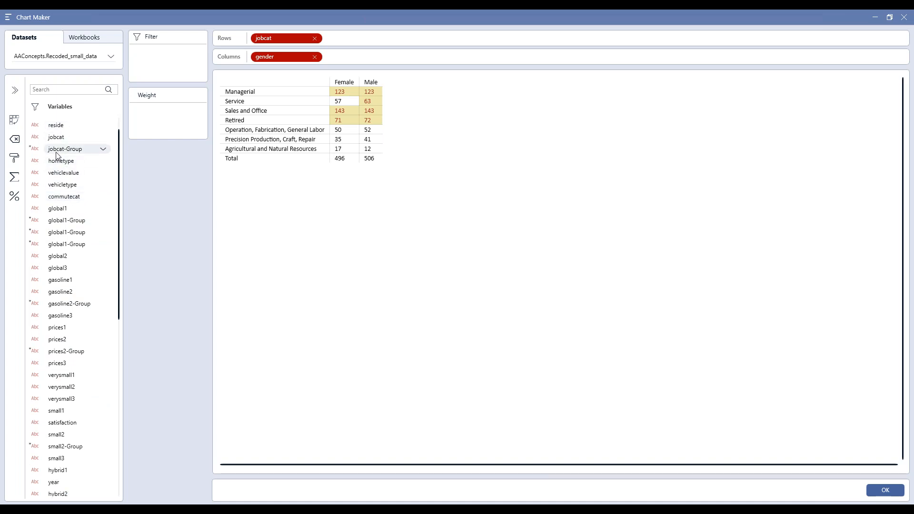
left_click_drag(56, 161, 350, 60)
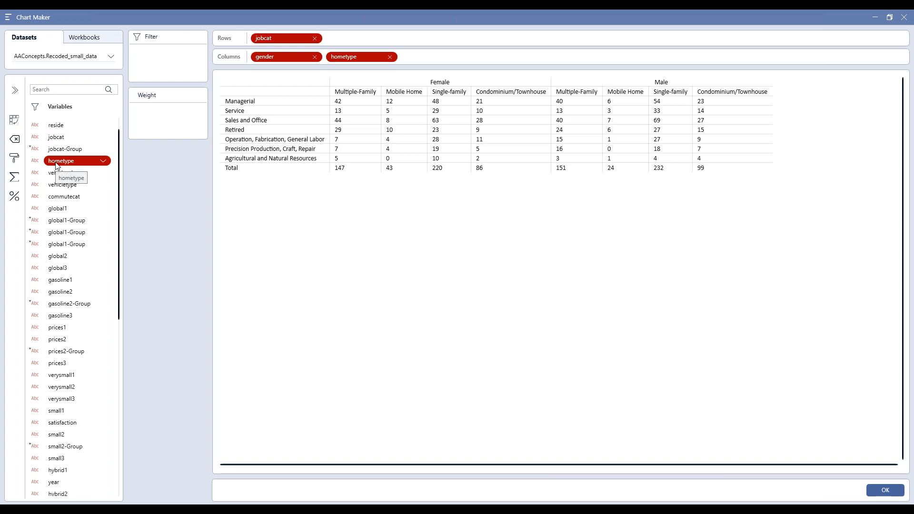
Step: Filter the table by hometype, excluding Multiple-Family and Condominium/Townhouse so only Mobile Home and Single-family are kept
left_click_drag(54, 164, 159, 61)
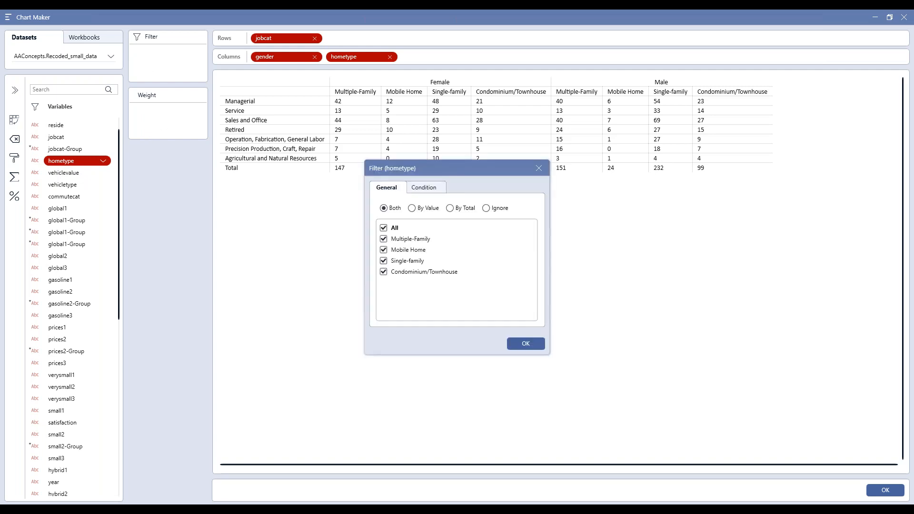
left_click(385, 240)
left_click(383, 273)
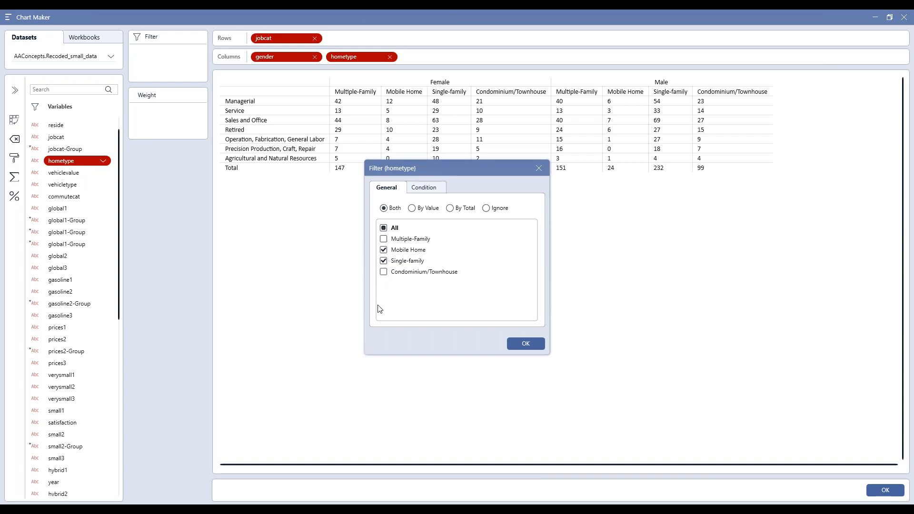
left_click(524, 345)
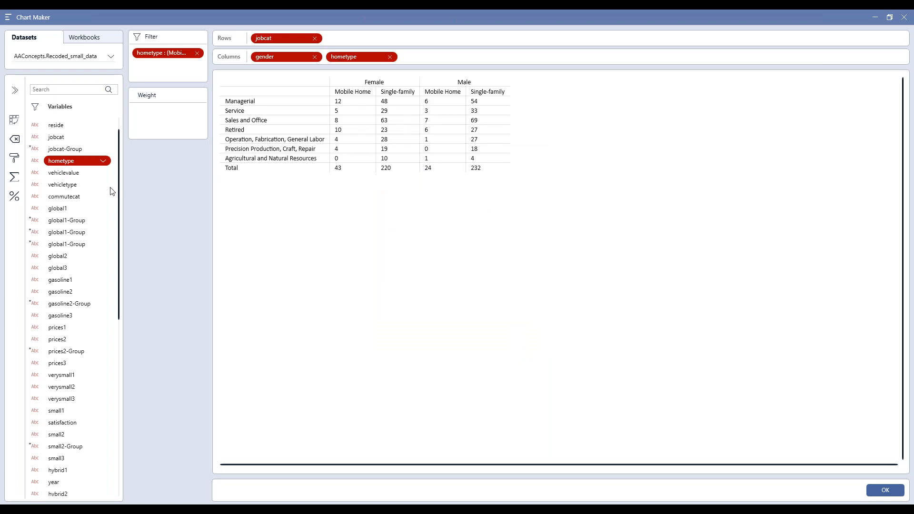
Step: Examine the options of the hometype column variable, view its Hide categories, and close them without hiding any
scroll(103, 282, "down", 1)
scroll(46, 218, "up", 2)
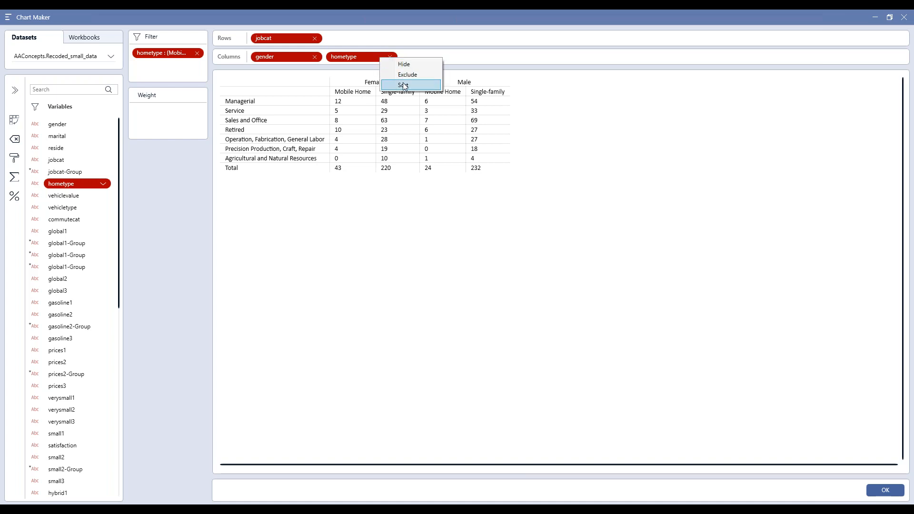
left_click(361, 76)
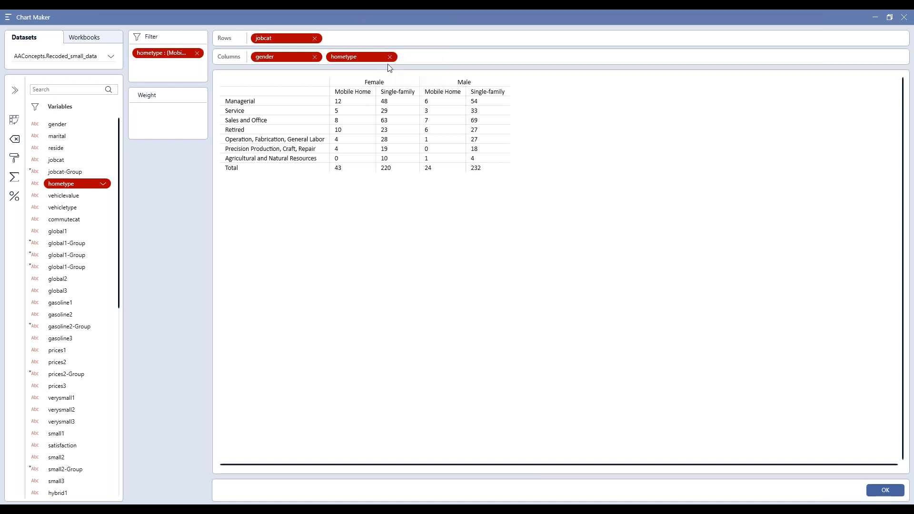
left_click(389, 57)
left_click(362, 69)
left_click(384, 55)
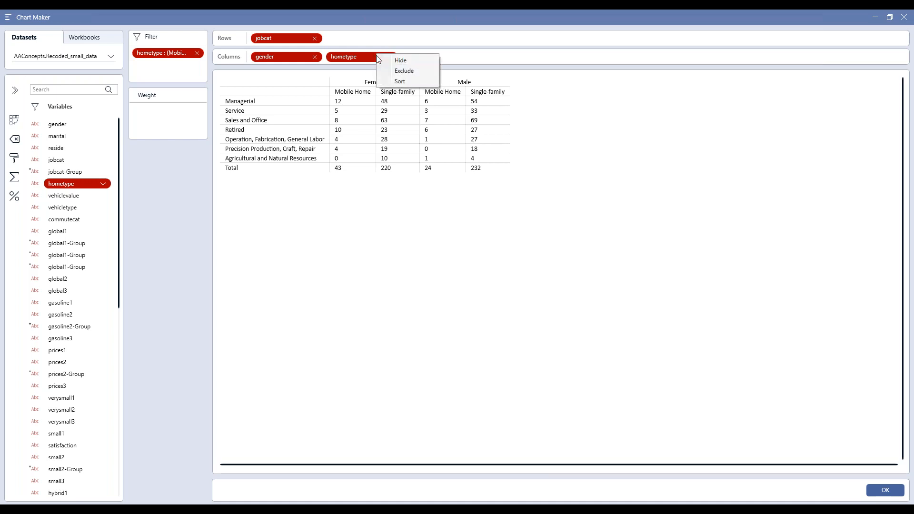
left_click(407, 61)
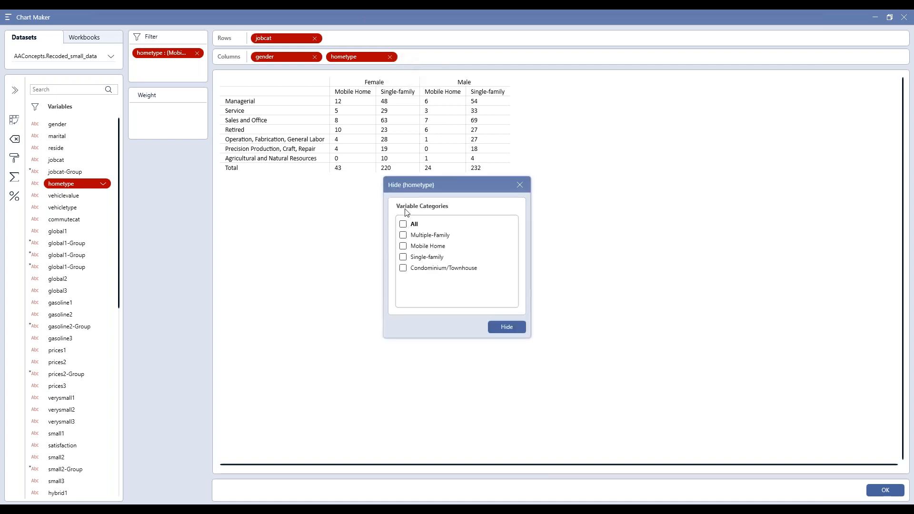
left_click(521, 186)
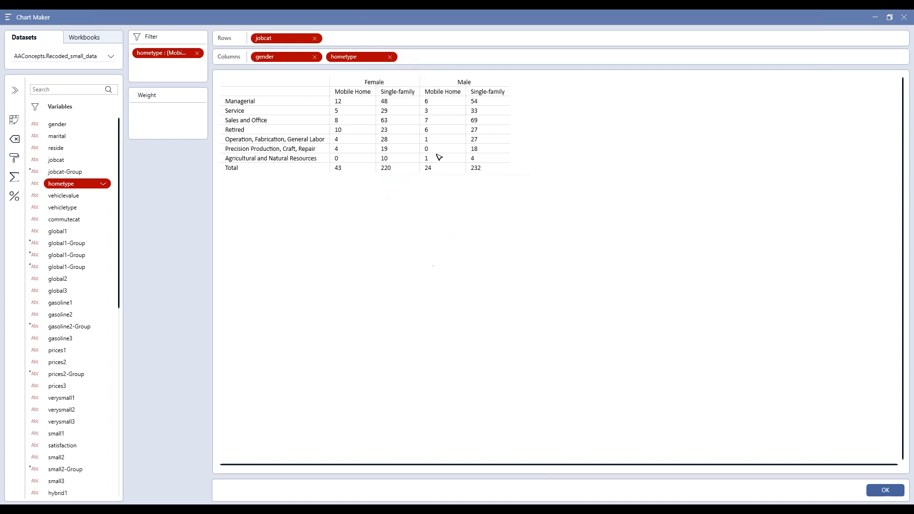
Step: Sort the hometype column variable by data source order, descending
left_click(380, 57)
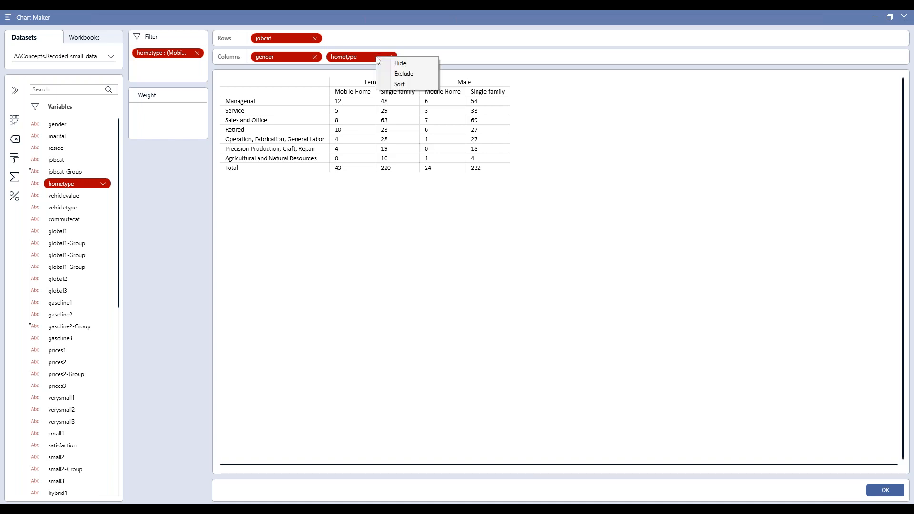
left_click(395, 85)
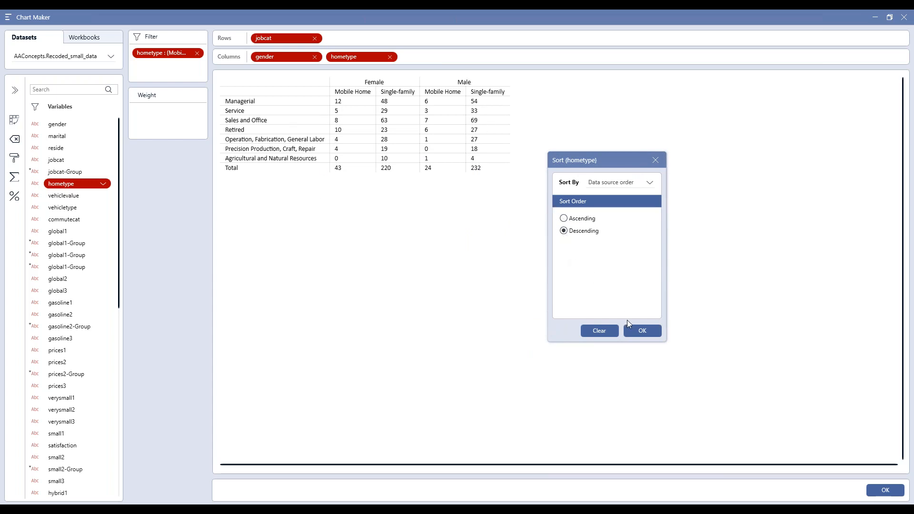
left_click(653, 336)
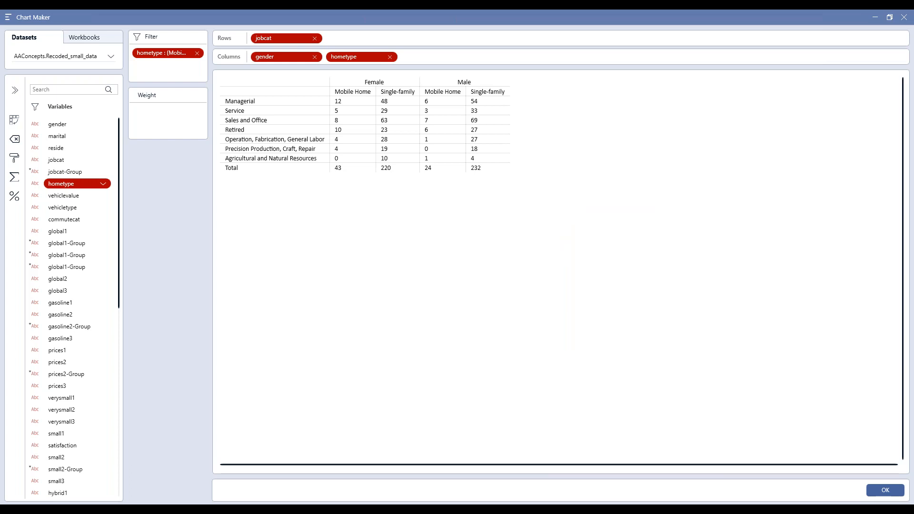
Step: Switch the hometype column sort to Manual and move Mobile Home below Multiple-Family in the category order
left_click(381, 56)
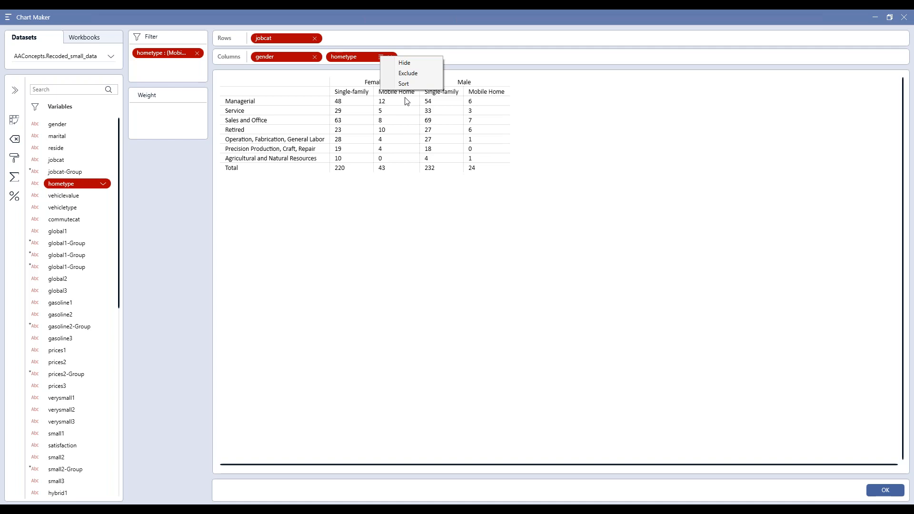
left_click(409, 84)
left_click(499, 193)
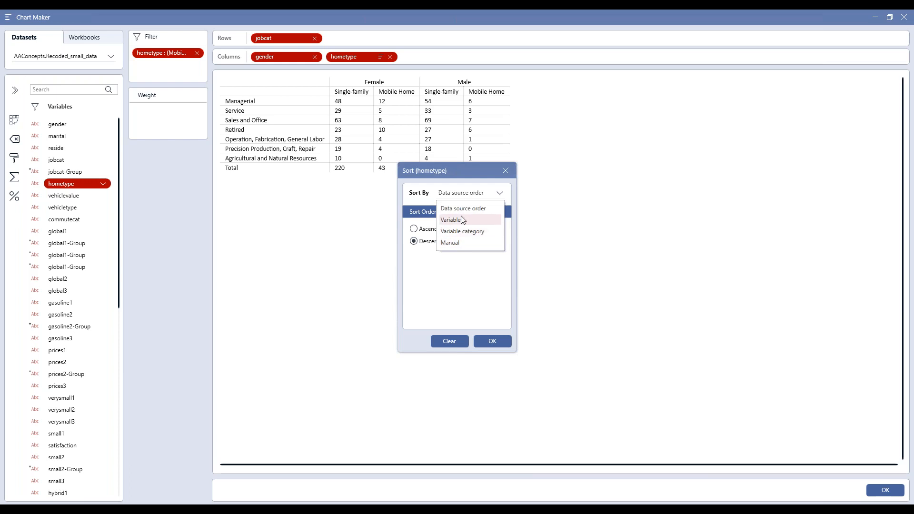
left_click(461, 248)
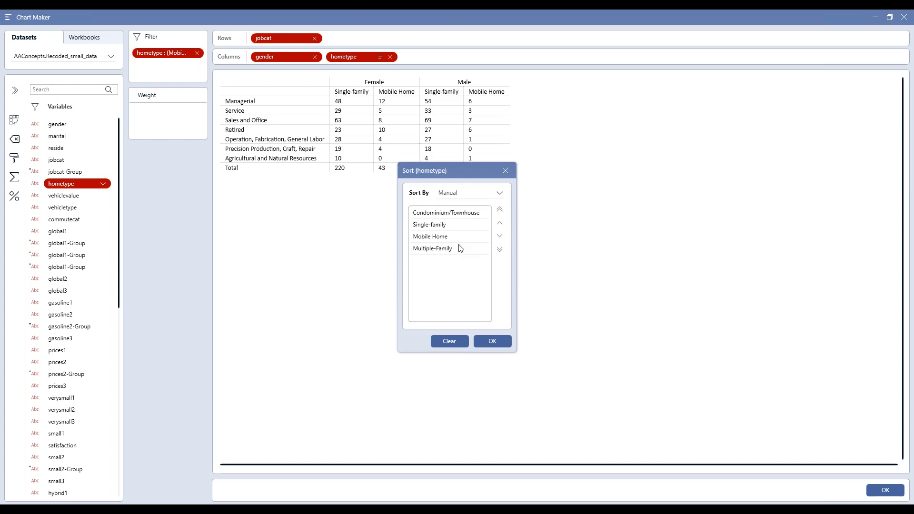
left_click(451, 216)
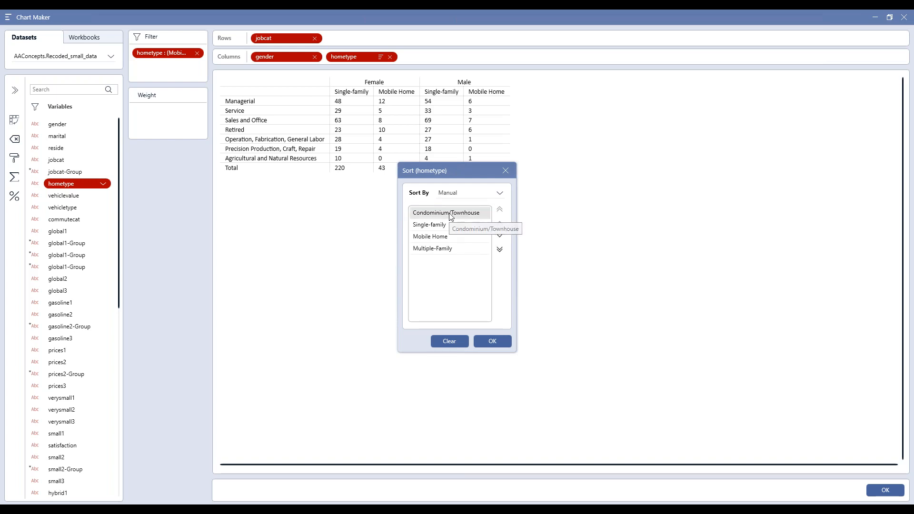
left_click_drag(468, 166, 614, 120)
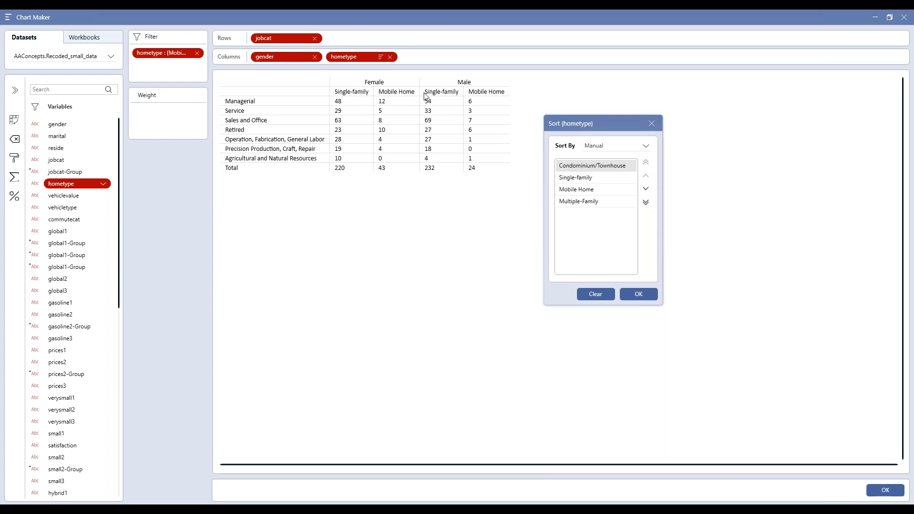
left_click_drag(575, 193, 578, 210)
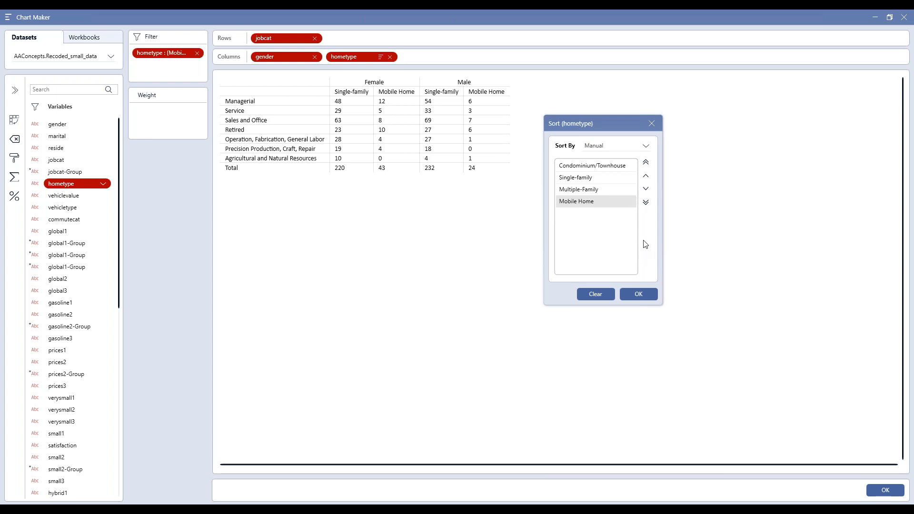
left_click(640, 294)
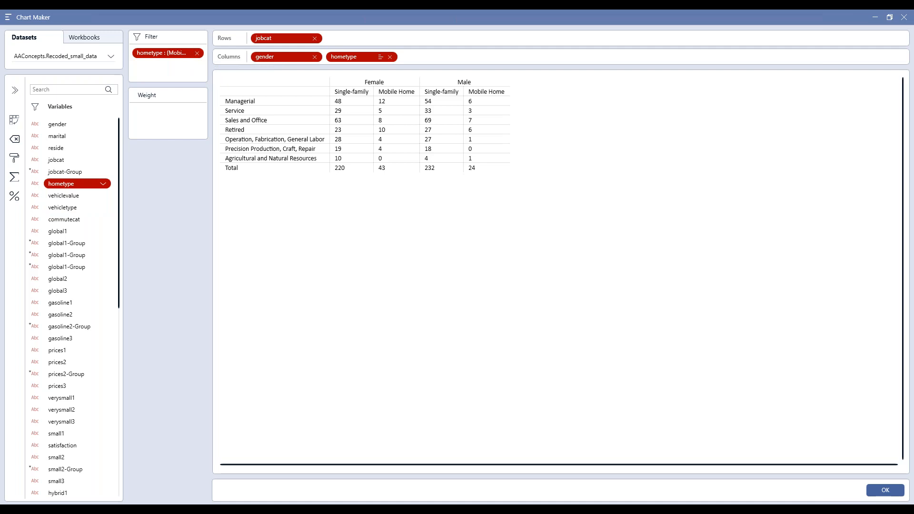
Step: Assign shorter aliases to the hometype variable's categories, including Mobile for Mobile Home and Single for Single-family
right_click(88, 186)
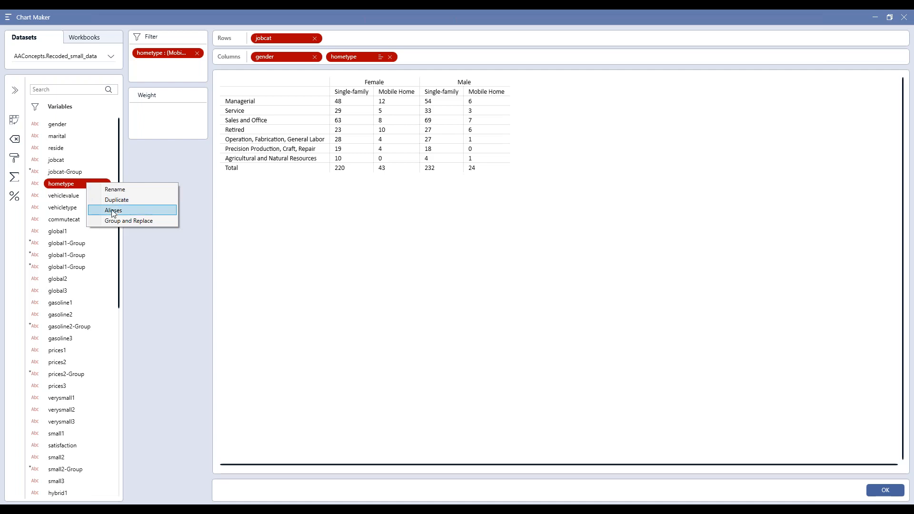
left_click(114, 211)
left_click(469, 243)
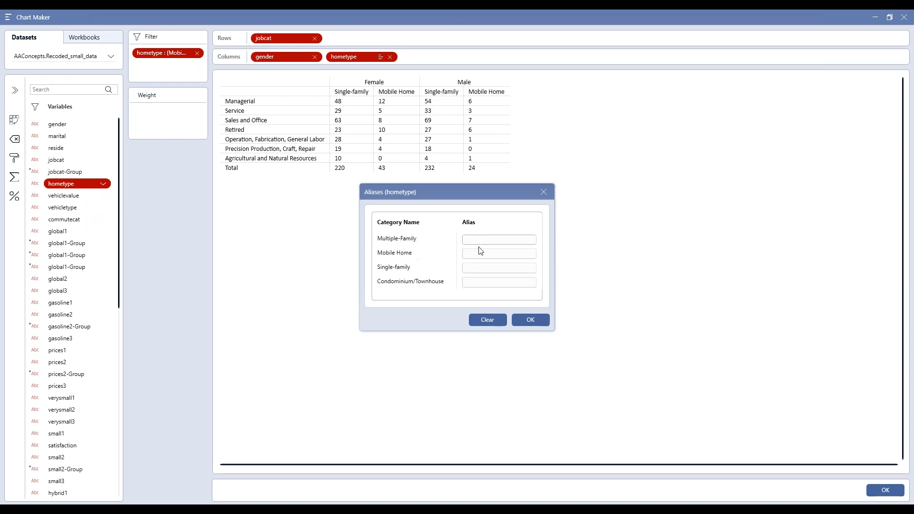
type("Multipl")
type("Single")
left_click(531, 320)
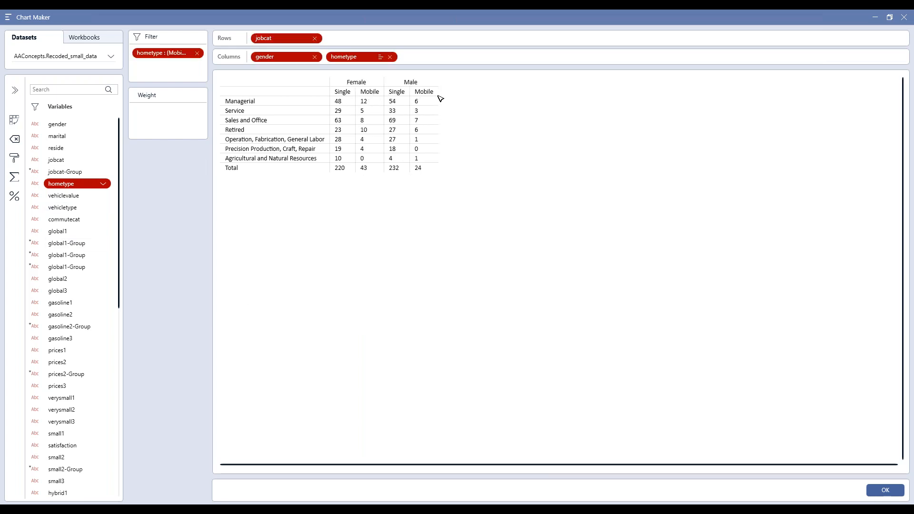
right_click(87, 186)
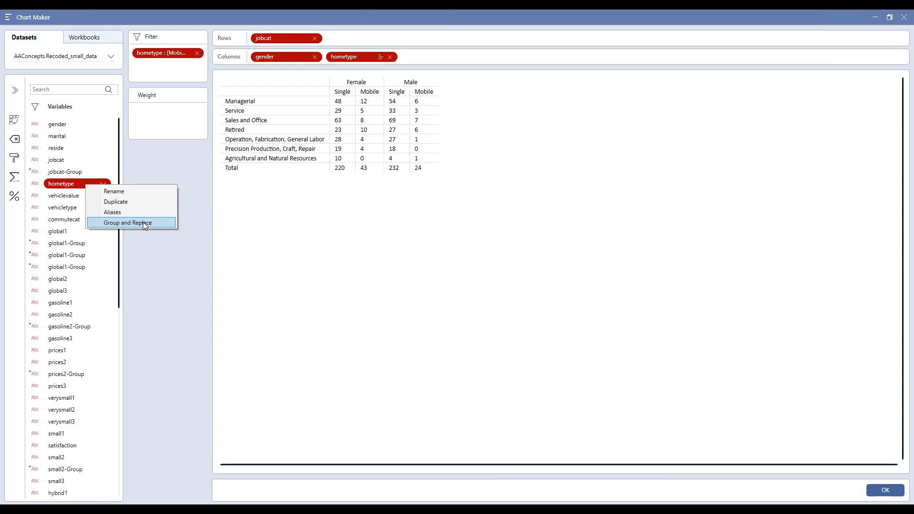
left_click(223, 211)
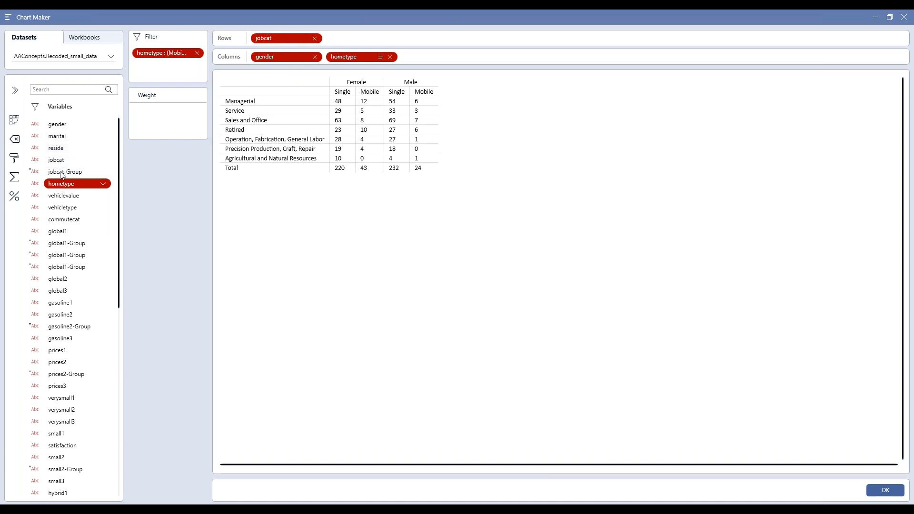
key("XF86AudioLowerVolume")
Step: Search the variables for "job", open Group and Replace for jobcat, and move the dialog clear of the table
left_click(72, 90)
type("j")
left_click(62, 124)
right_click(63, 124)
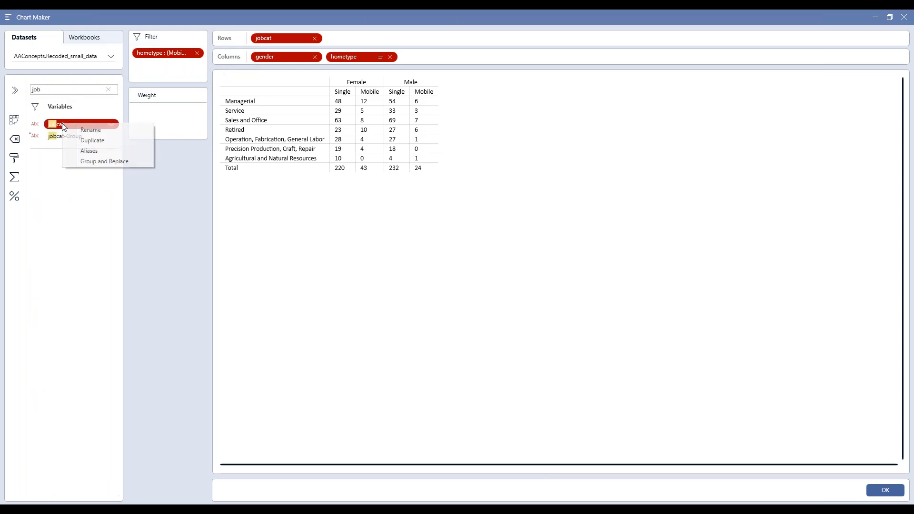
left_click(96, 162)
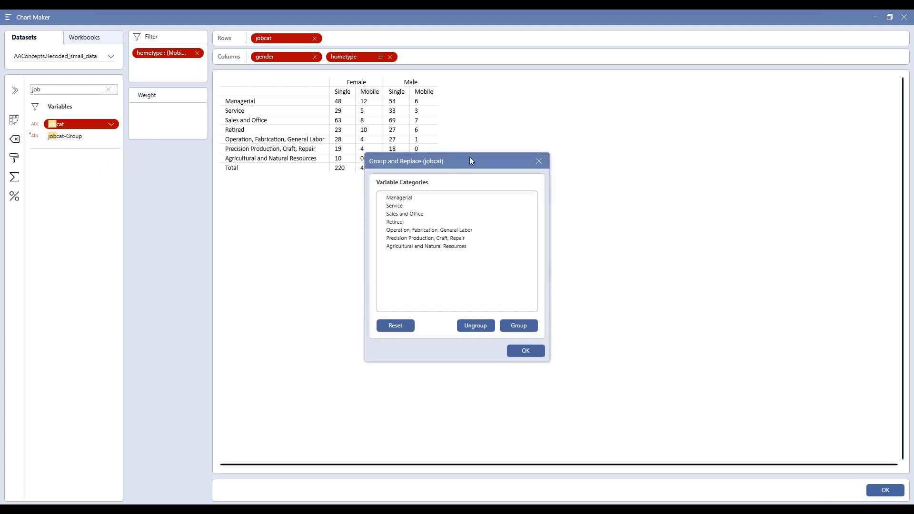
left_click_drag(469, 156, 578, 141)
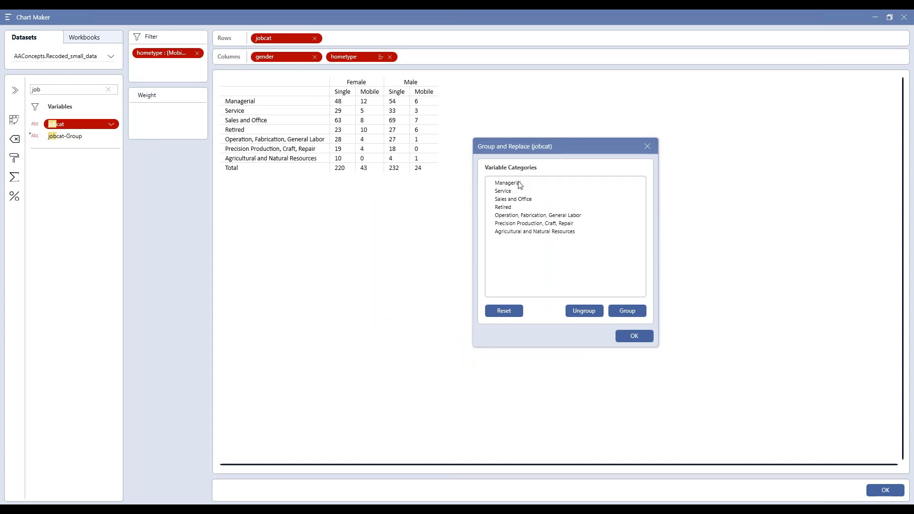
Step: Group the Managerial, Service, and Sales and Office categories of jobcat under the name Service
left_click(520, 186)
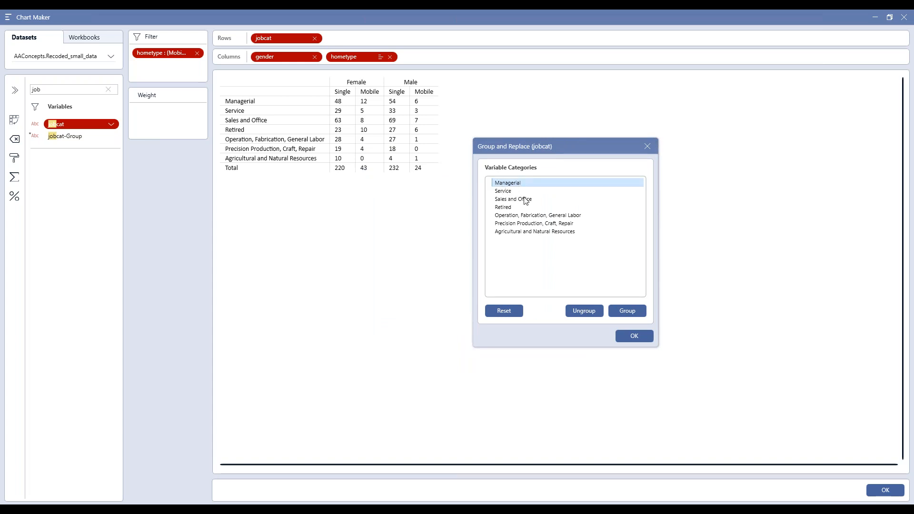
left_click(526, 200, "ctrl")
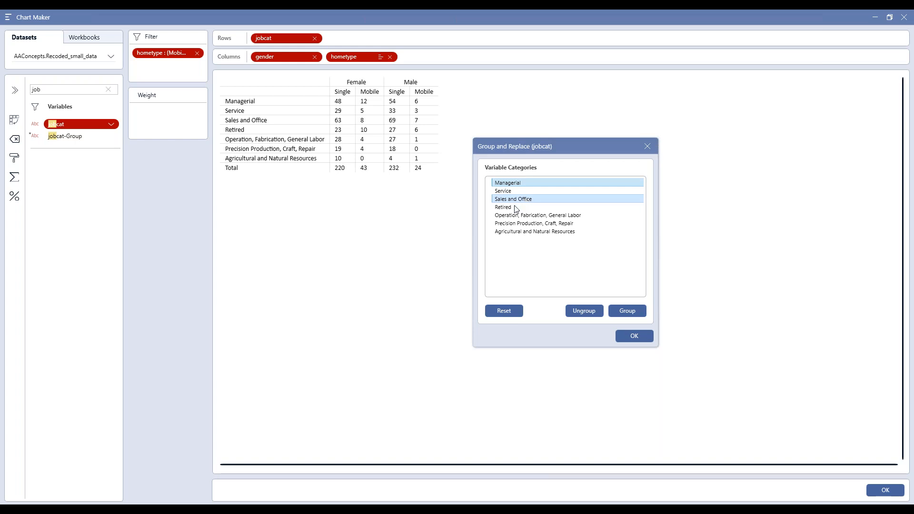
left_click(506, 195, "ctrl")
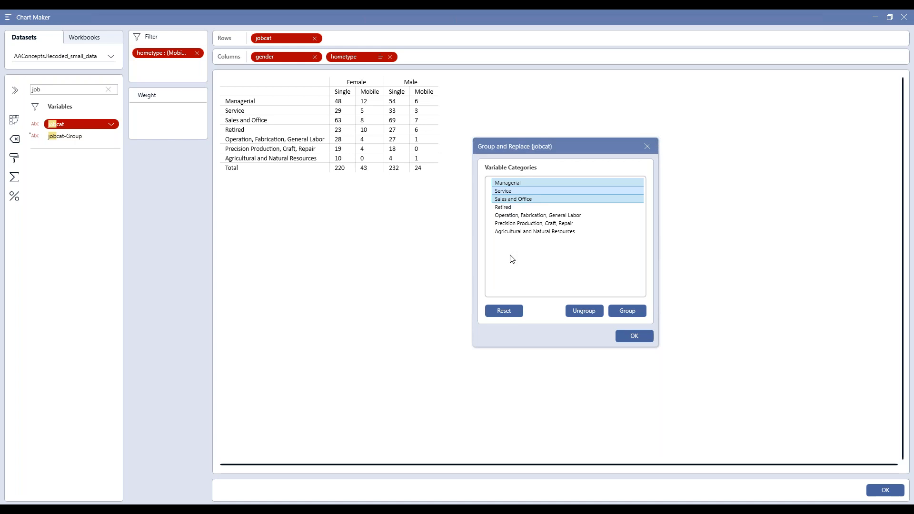
left_click(628, 310)
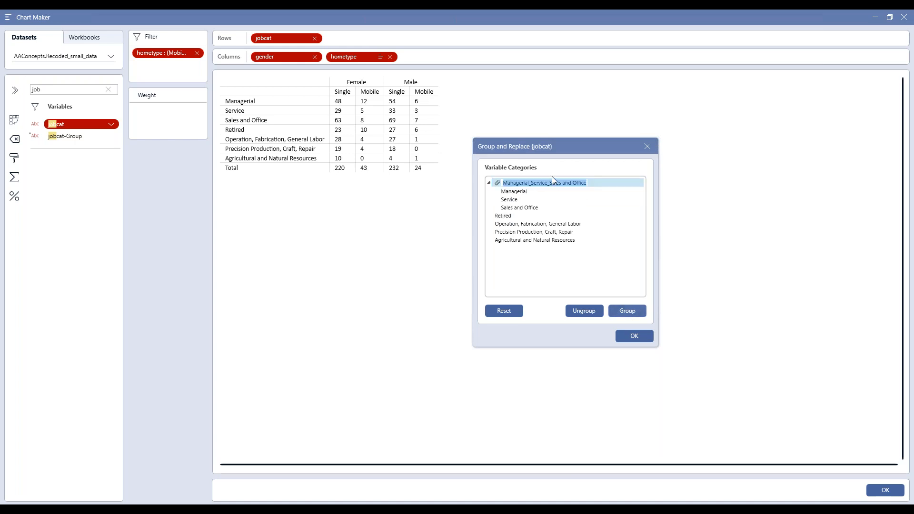
type("Service")
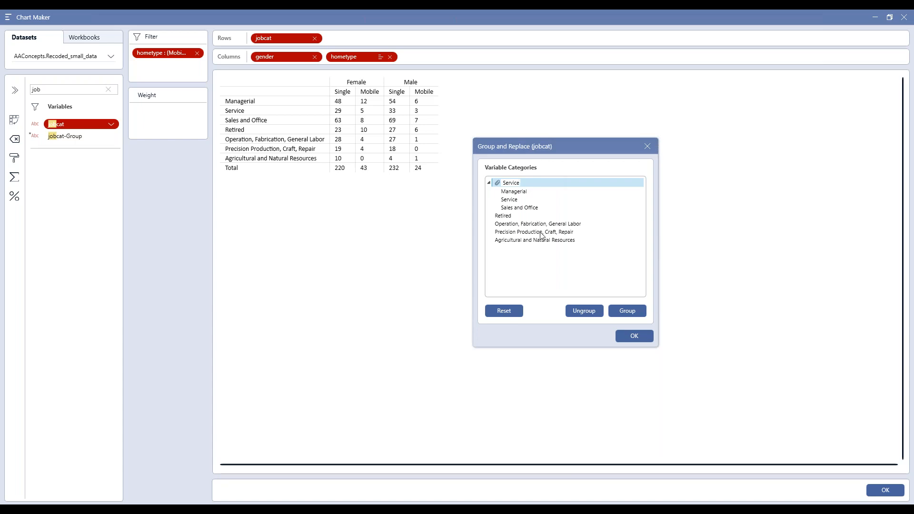
left_click(538, 271)
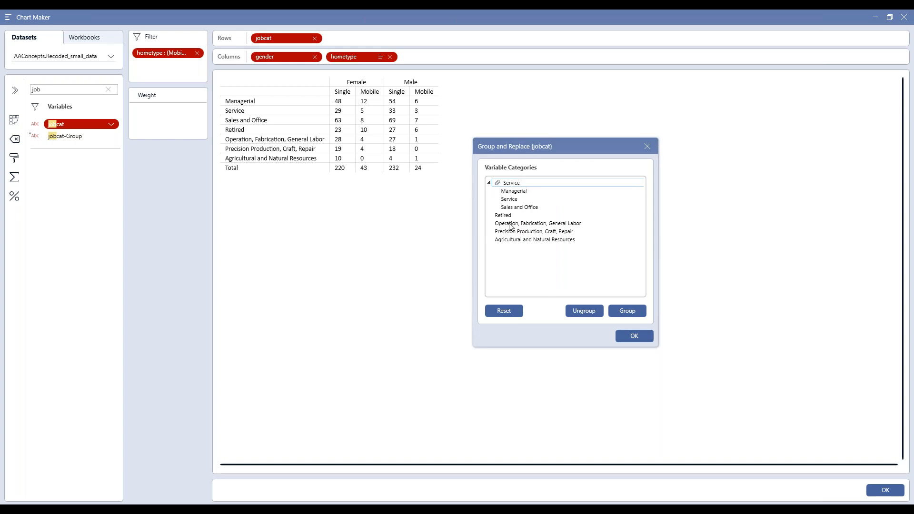
Step: Group Operation, Fabrication, General Labor with Precision Production, Craft, Repair as Test, and apply the jobcat grouping
left_click_drag(513, 226, 510, 234)
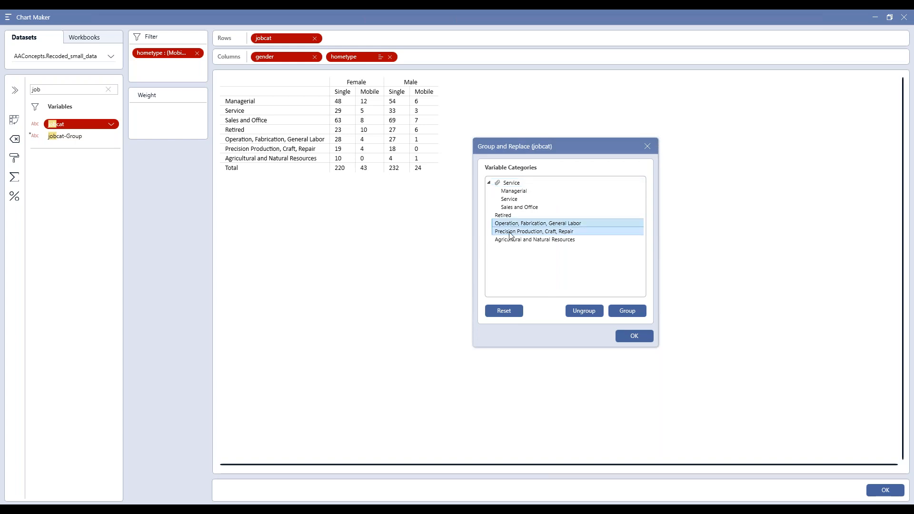
left_click(627, 311)
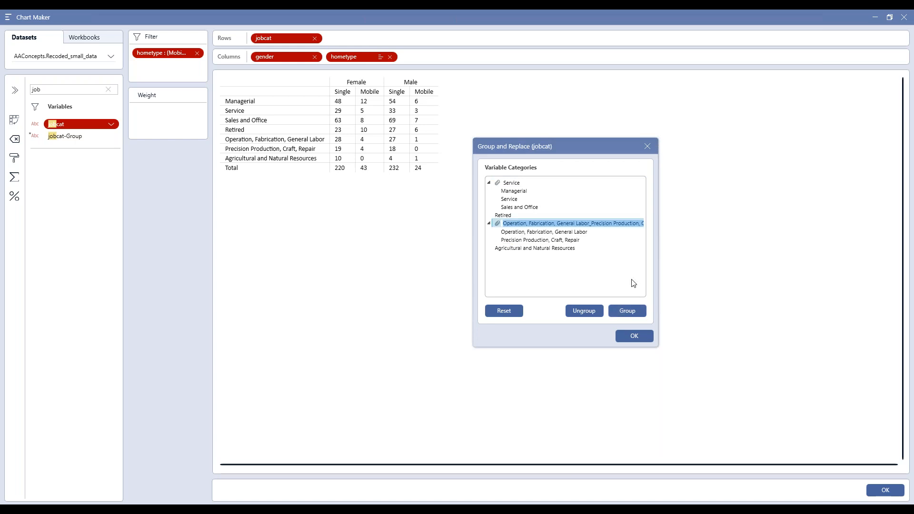
type("Test")
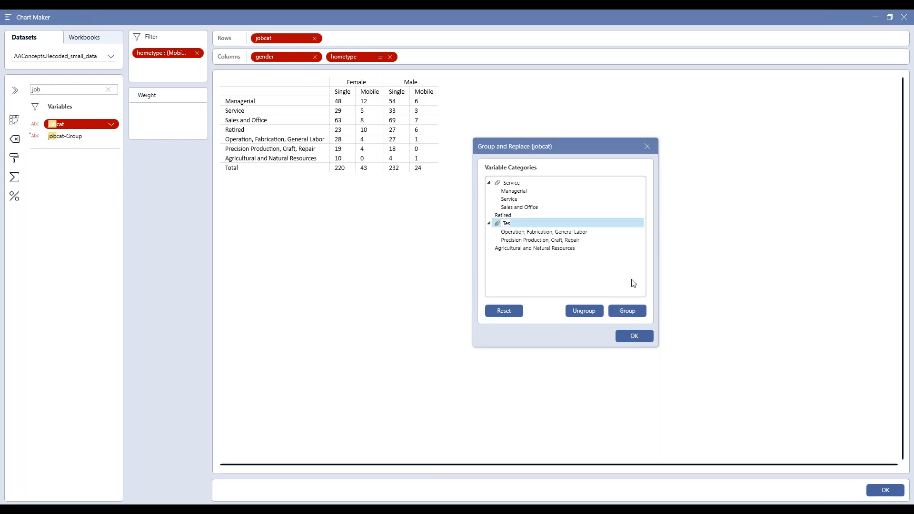
left_click(594, 282)
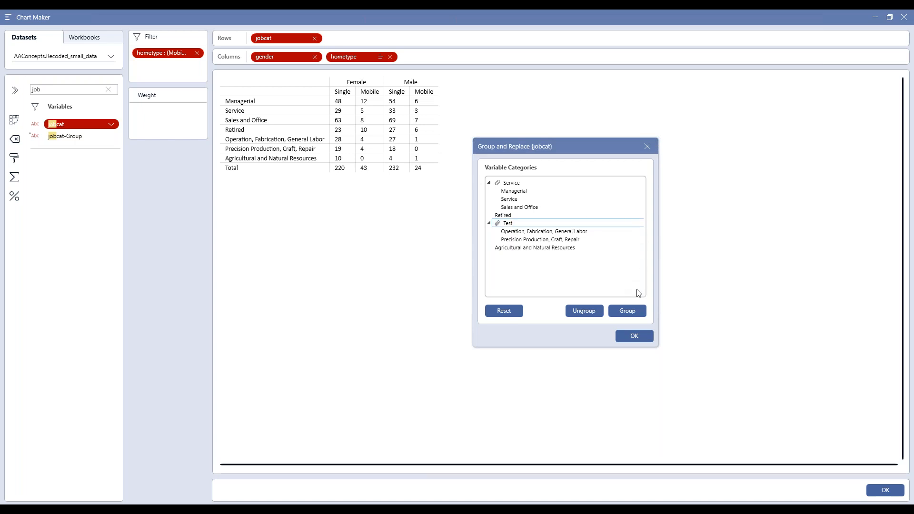
left_click(635, 337)
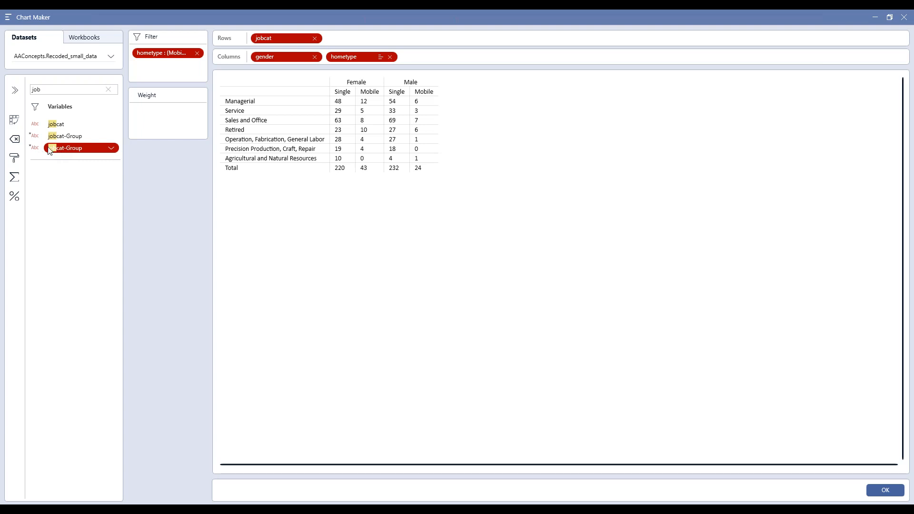
Step: Clear the variable search, replace jobcat in the rows with the newly created jobcat-Group, and apply the table to the chart
left_click(108, 89)
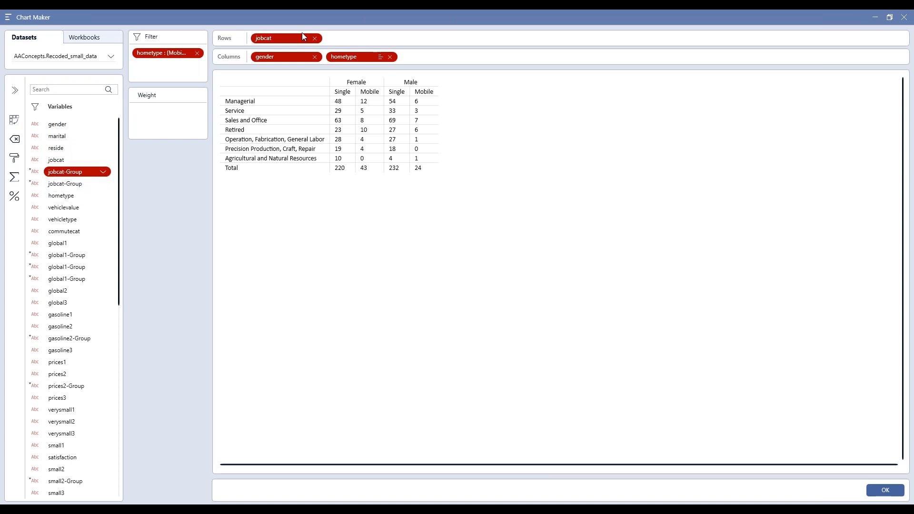
left_click(314, 39)
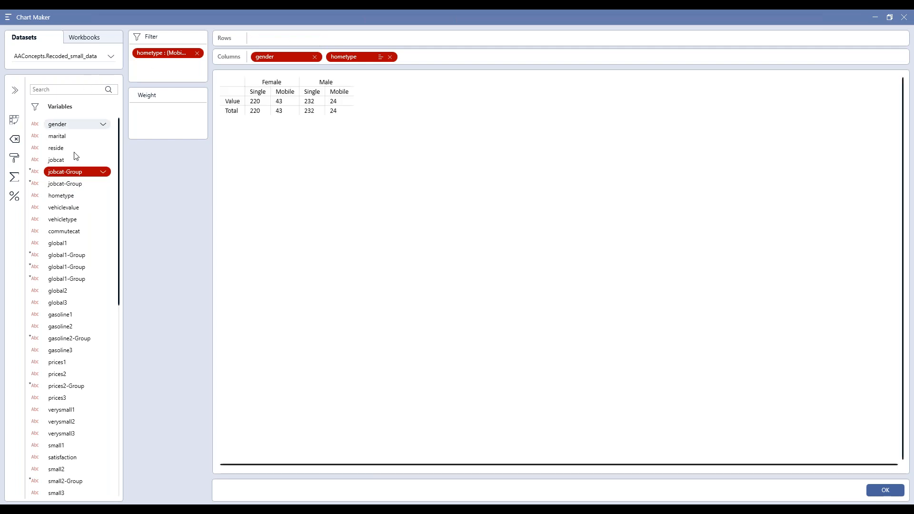
left_click_drag(56, 172, 272, 42)
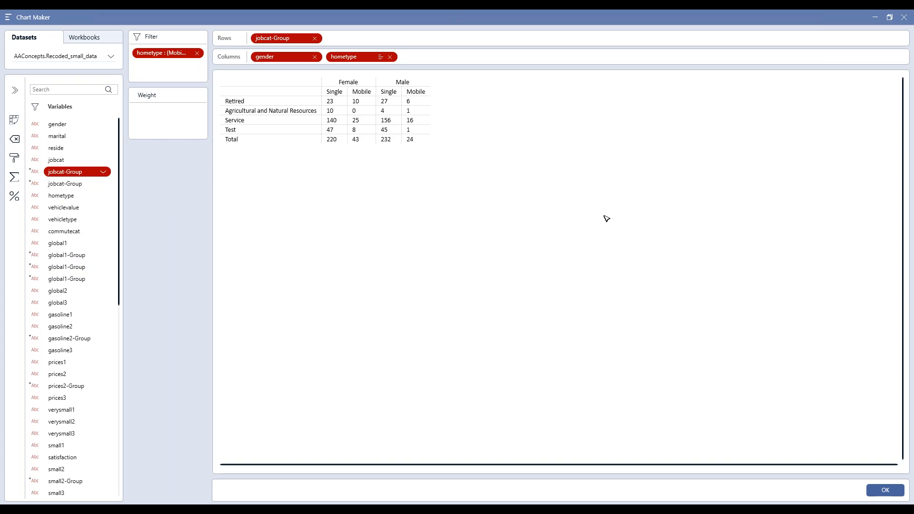
left_click(882, 493)
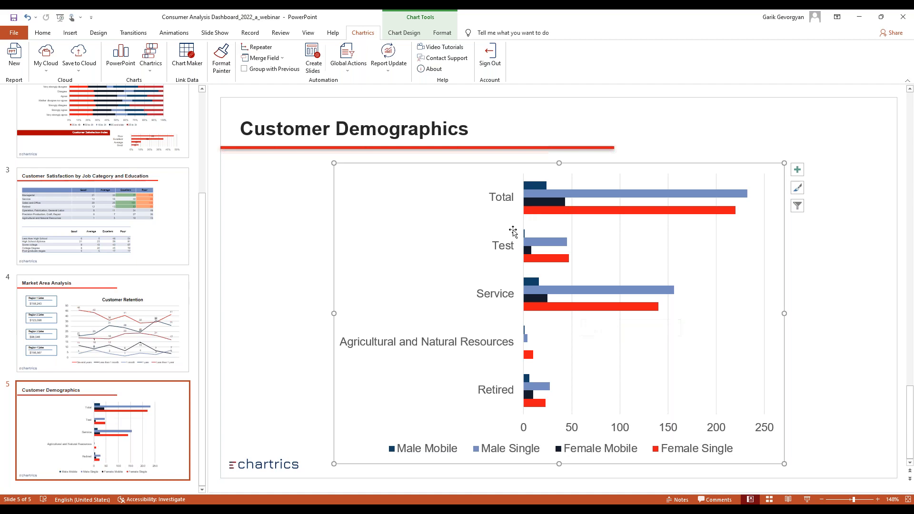
Step: Reopen the Customer Demographics chart in Chart Maker and replace the gender and hometype columns with the numeric agecat variable
right_click(649, 266)
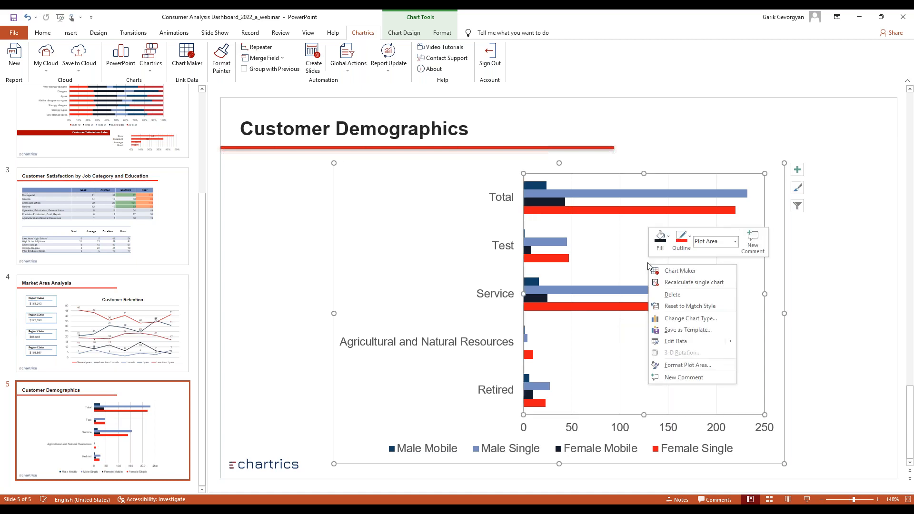
left_click(681, 271)
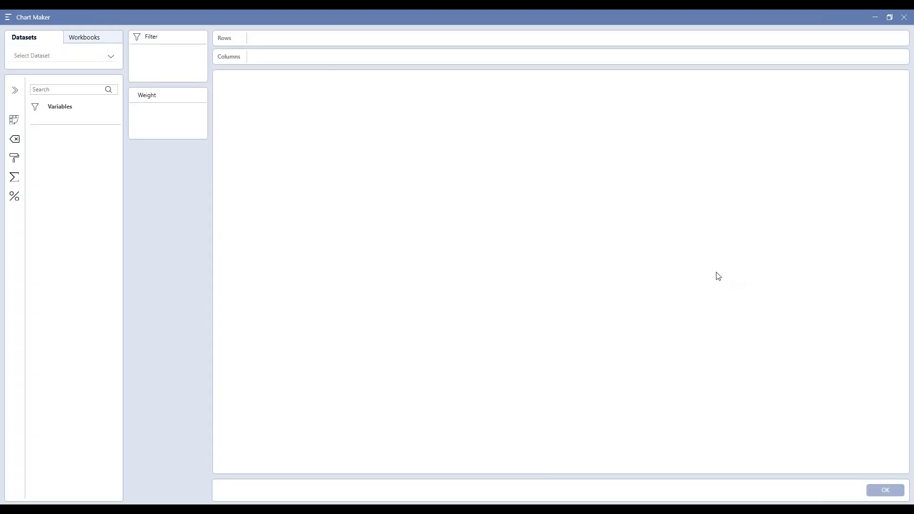
scroll(92, 209, "down", 6)
scroll(91, 260, "down", 10)
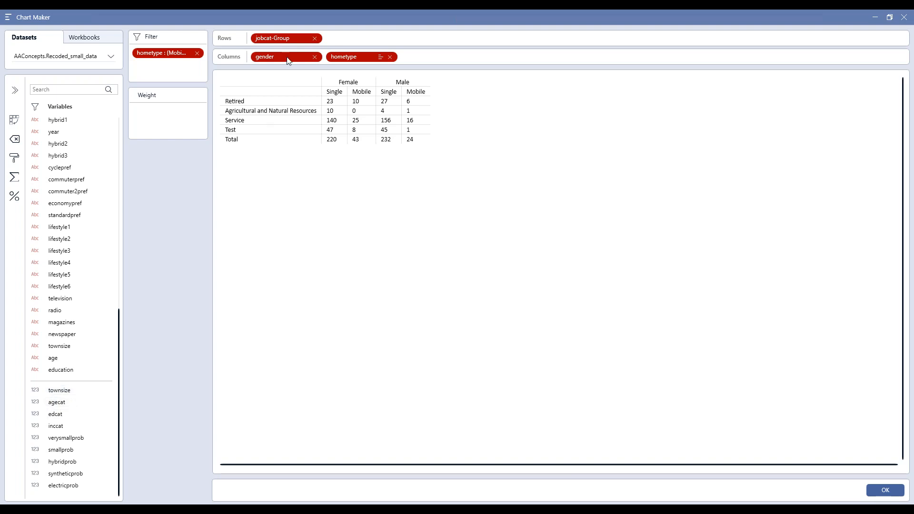
left_click(314, 57)
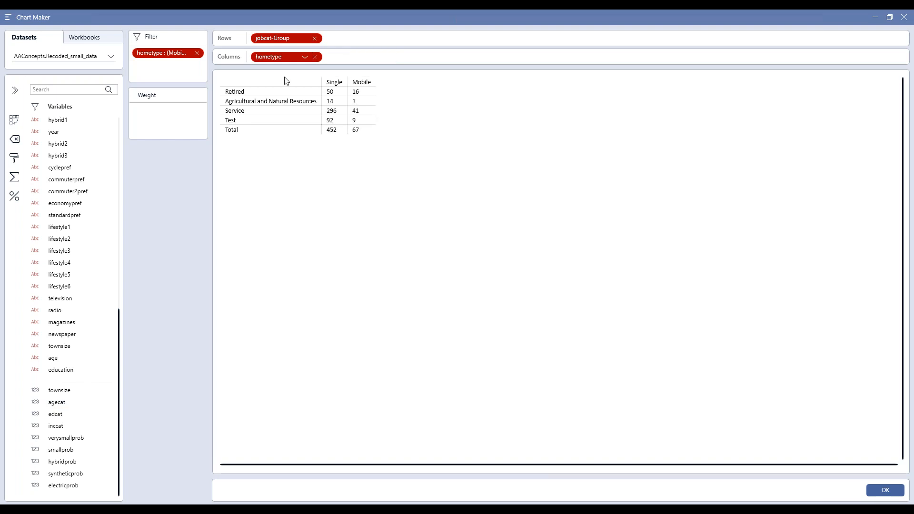
left_click(315, 57)
double_click(56, 403)
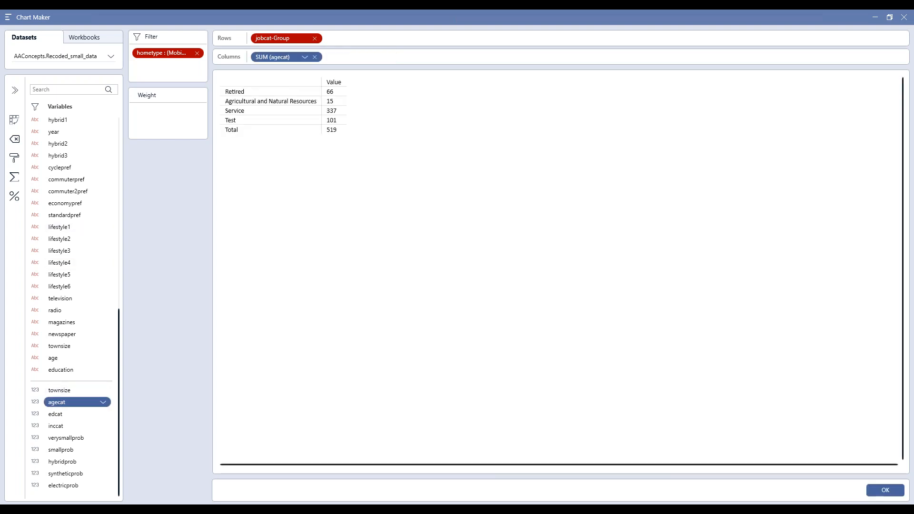
Step: View the aggregation options of agecat without changing them, then remove agecat from the columns and update the chart
left_click(304, 58)
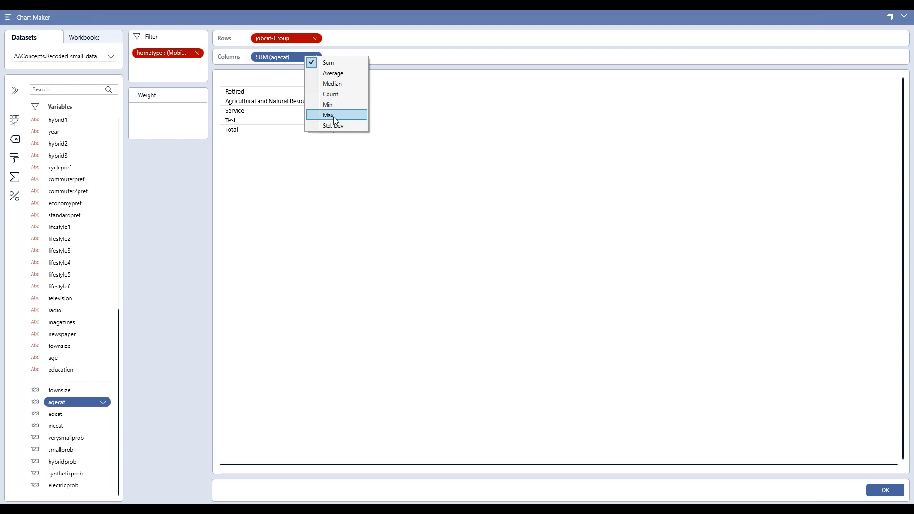
left_click(278, 164)
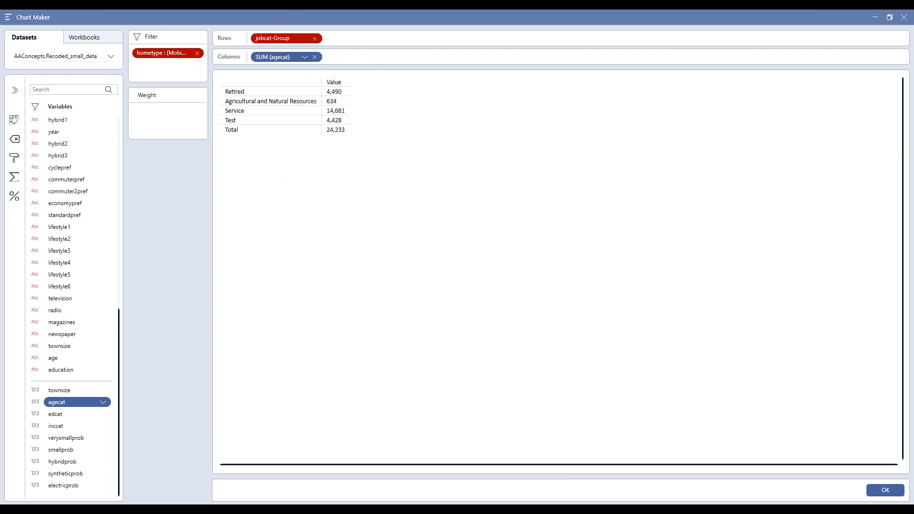
left_click(315, 57)
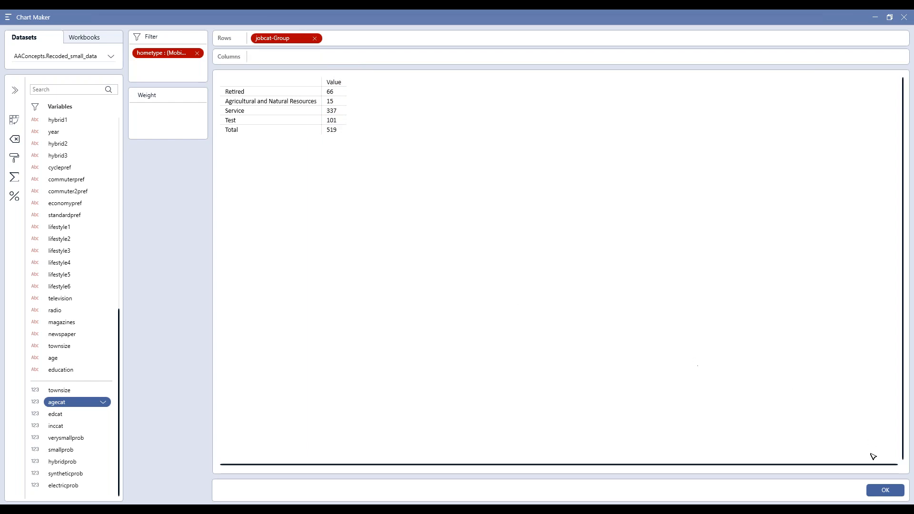
left_click(886, 491)
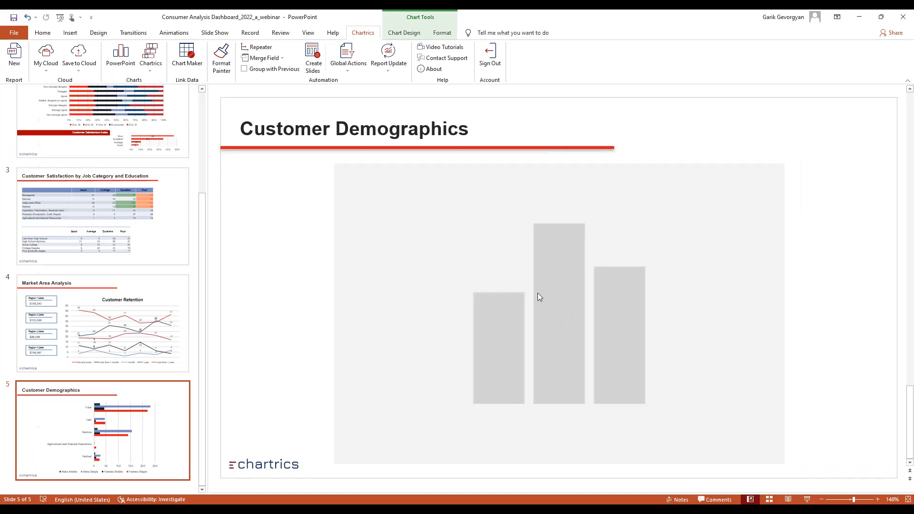